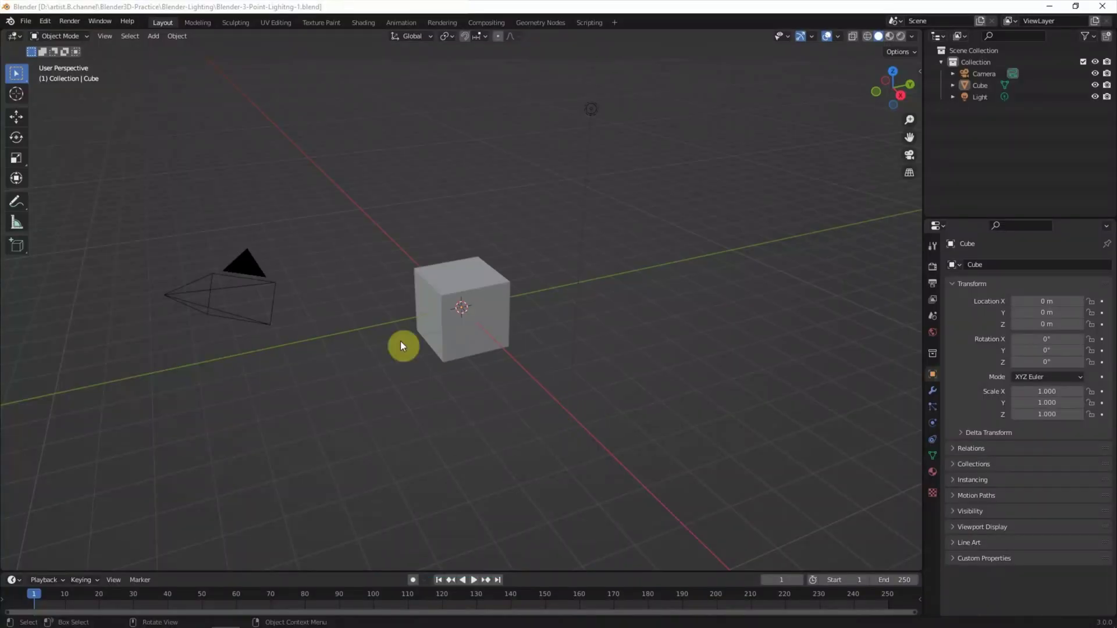
Step: Box-select and delete the default camera, cube and light, leaving the scene empty
{"action": "left_click_drag", "start_coordinate": [124, 85], "coordinate": [710, 449]}
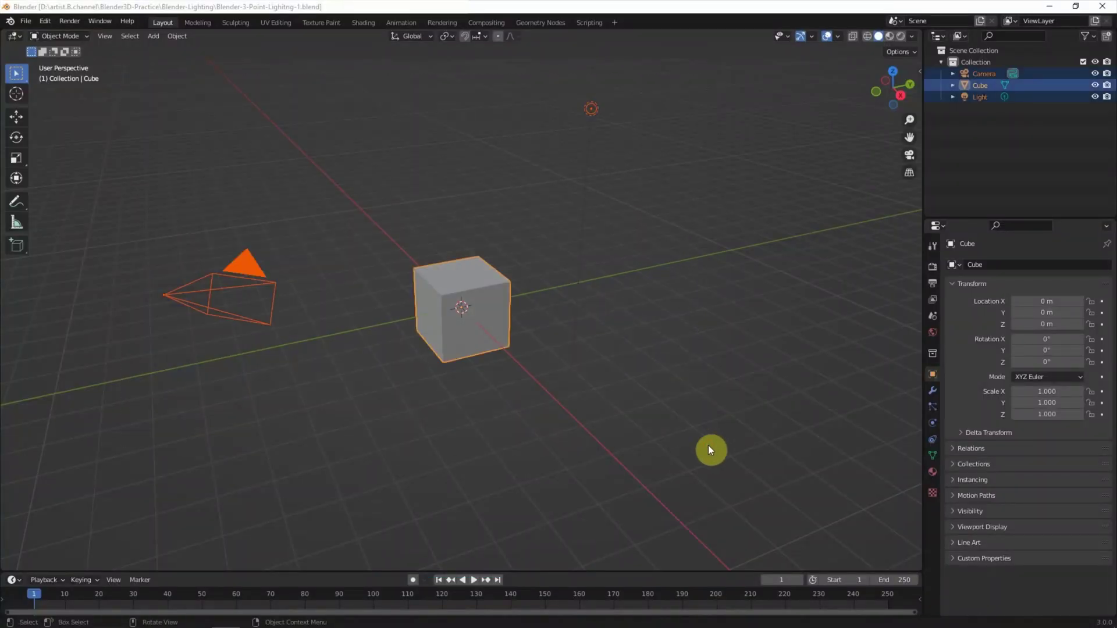
{"action": "key", "text": "Delete"}
{"action": "left_click", "coordinate": [154, 36]}
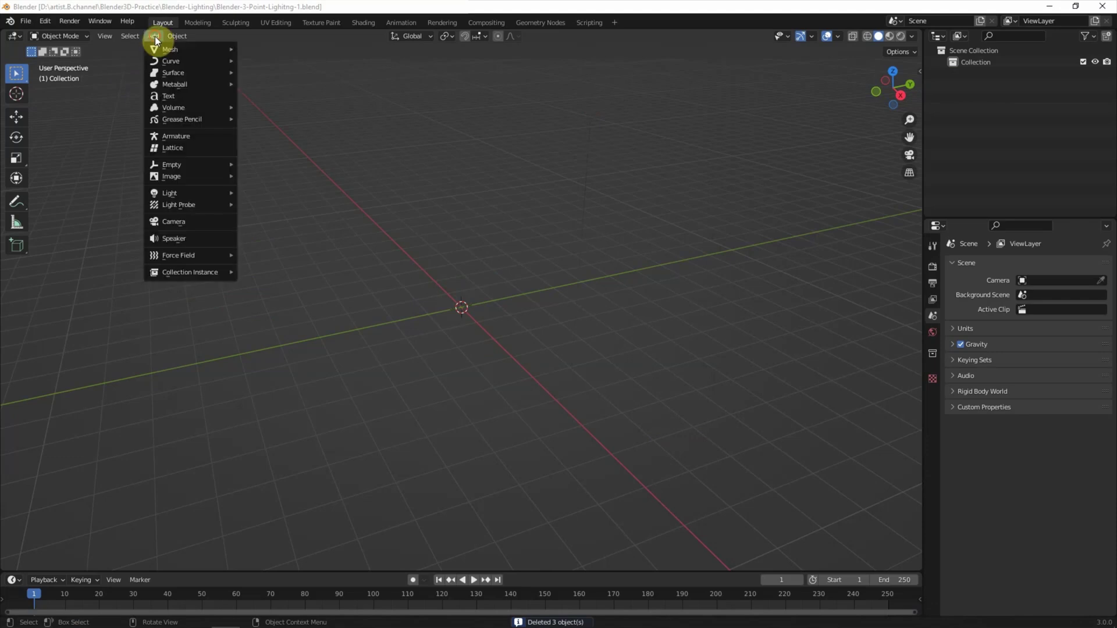
{"action": "mouse_move", "coordinate": [171, 49]}
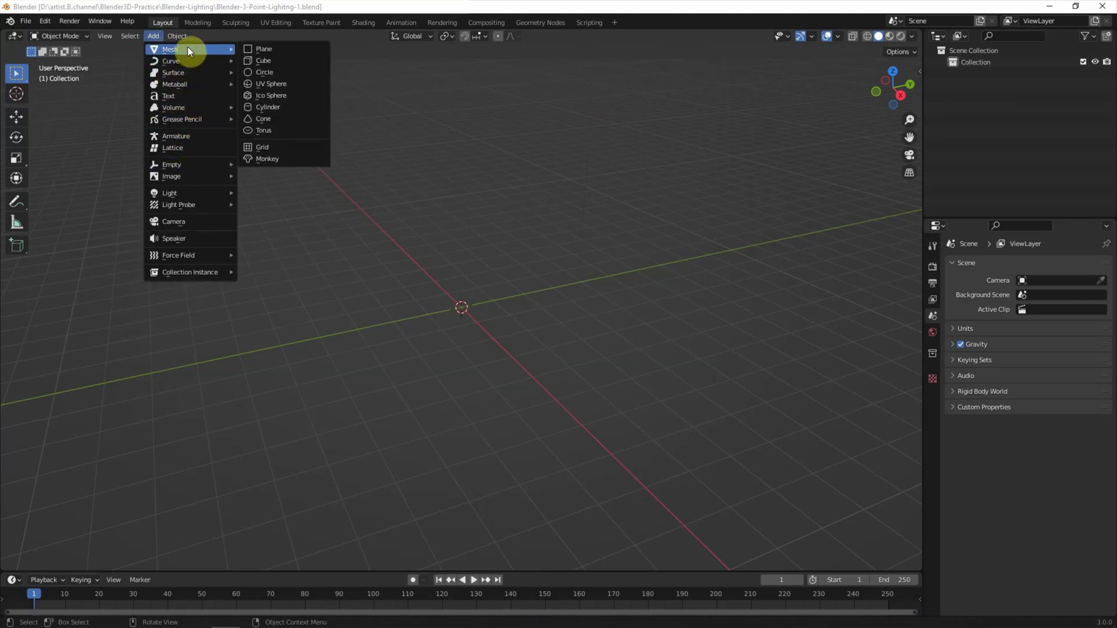
Step: Add a Suzanne monkey head with a Subdivision Surface modifier at viewport level 2
{"action": "left_click", "coordinate": [283, 158]}
{"action": "mouse_move", "coordinate": [300, 163]}
{"action": "middle_mouse_down"}
{"action": "mouse_move", "coordinate": [463, 341]}
{"action": "mouse_move", "coordinate": [522, 357]}
{"action": "middle_mouse_up"}
{"action": "left_click", "coordinate": [931, 392]}
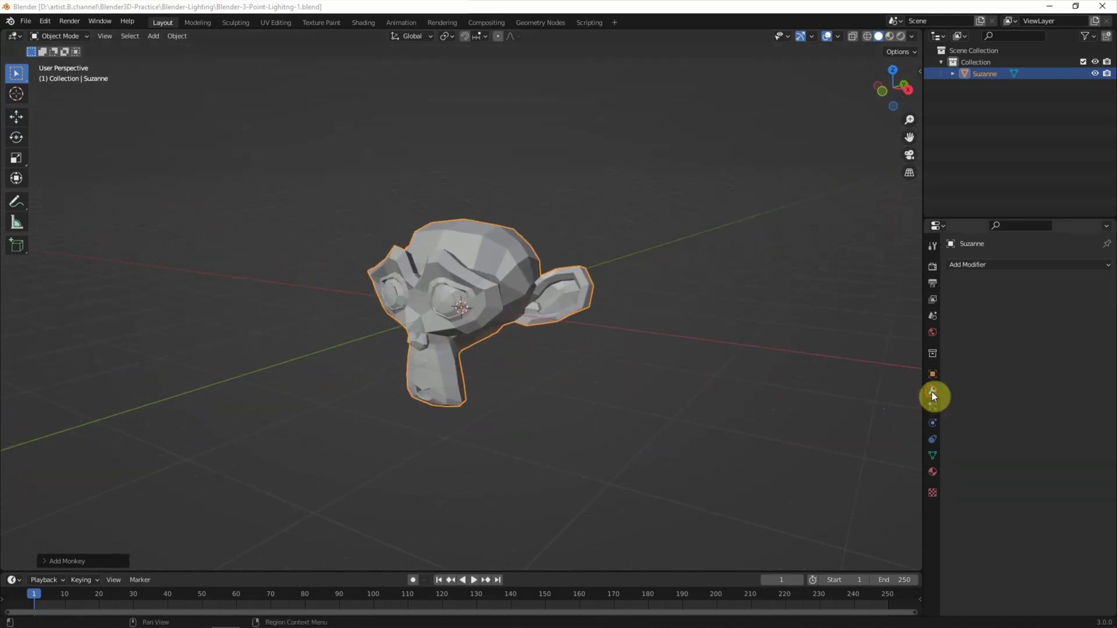
{"action": "left_click", "coordinate": [975, 264]}
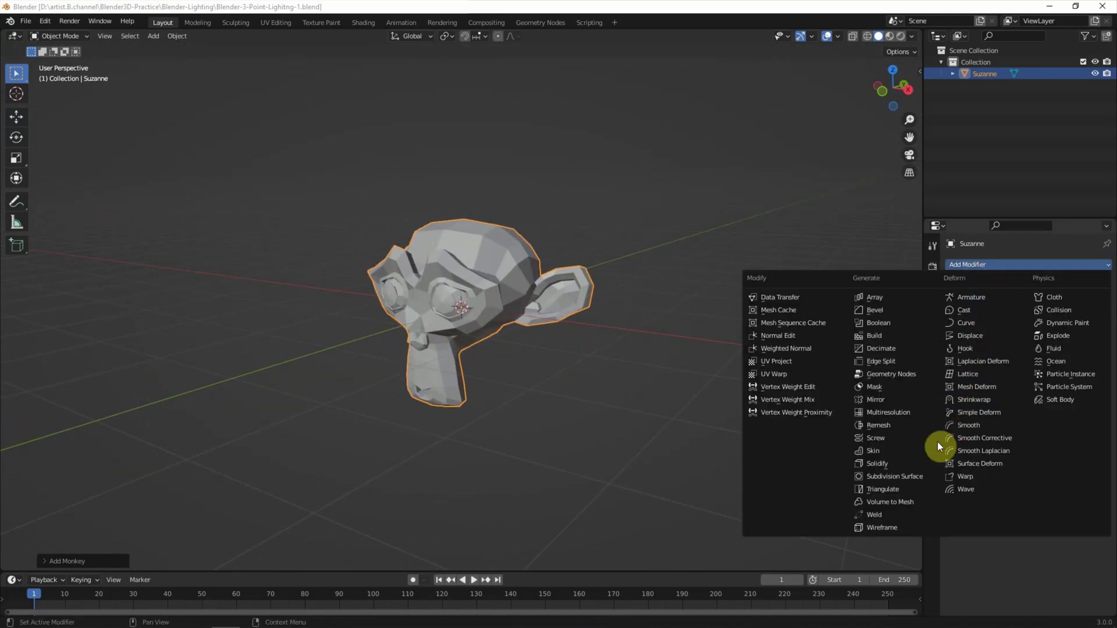
{"action": "left_click", "coordinate": [931, 476]}
{"action": "left_click", "coordinate": [1091, 316]}
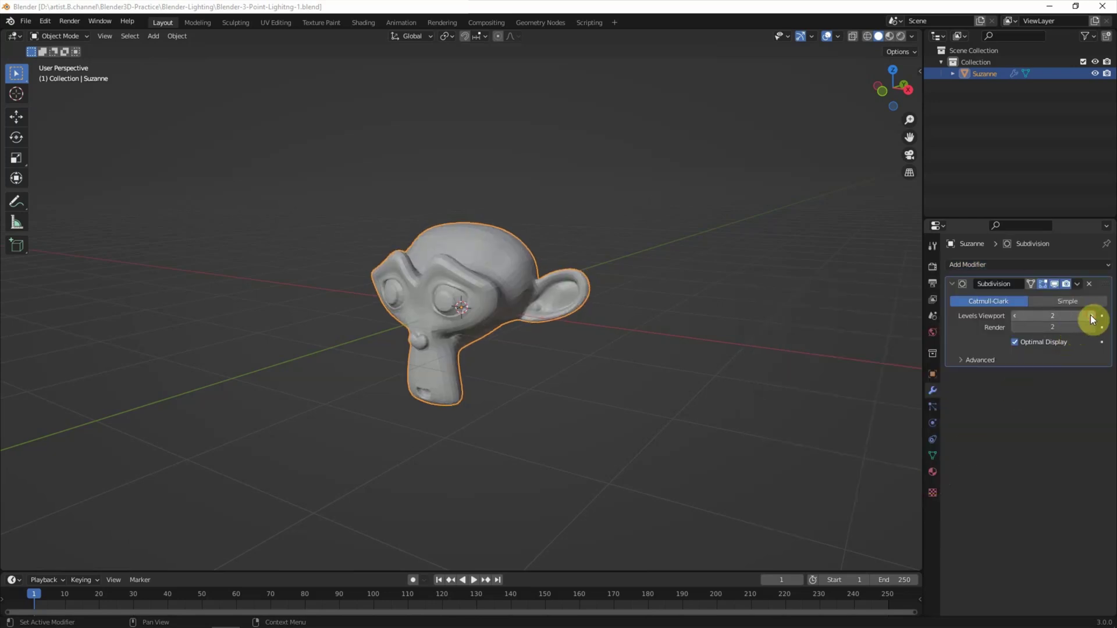
Step: Apply Shade Smooth to Suzanne and deselect her
{"action": "left_click", "coordinate": [176, 37]}
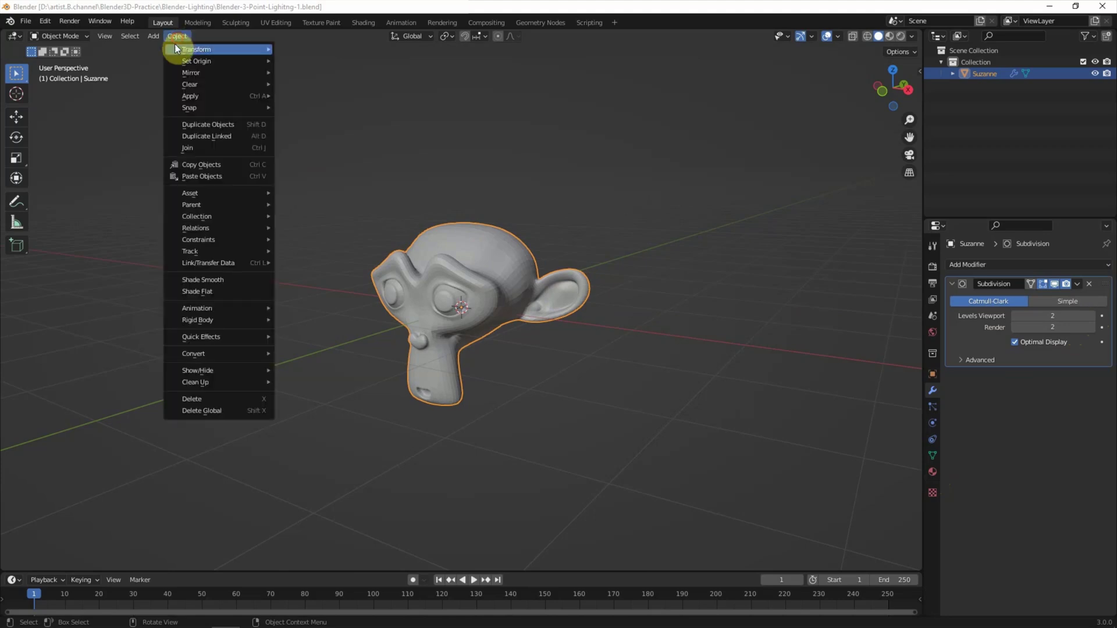
{"action": "left_click", "coordinate": [244, 281]}
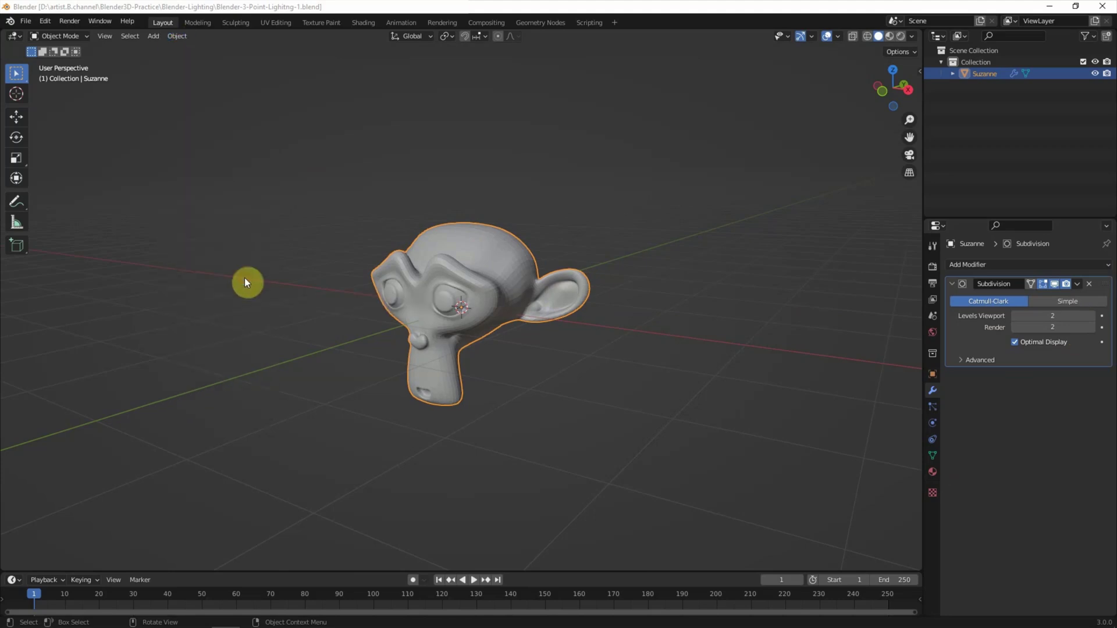
{"action": "left_click", "coordinate": [245, 279]}
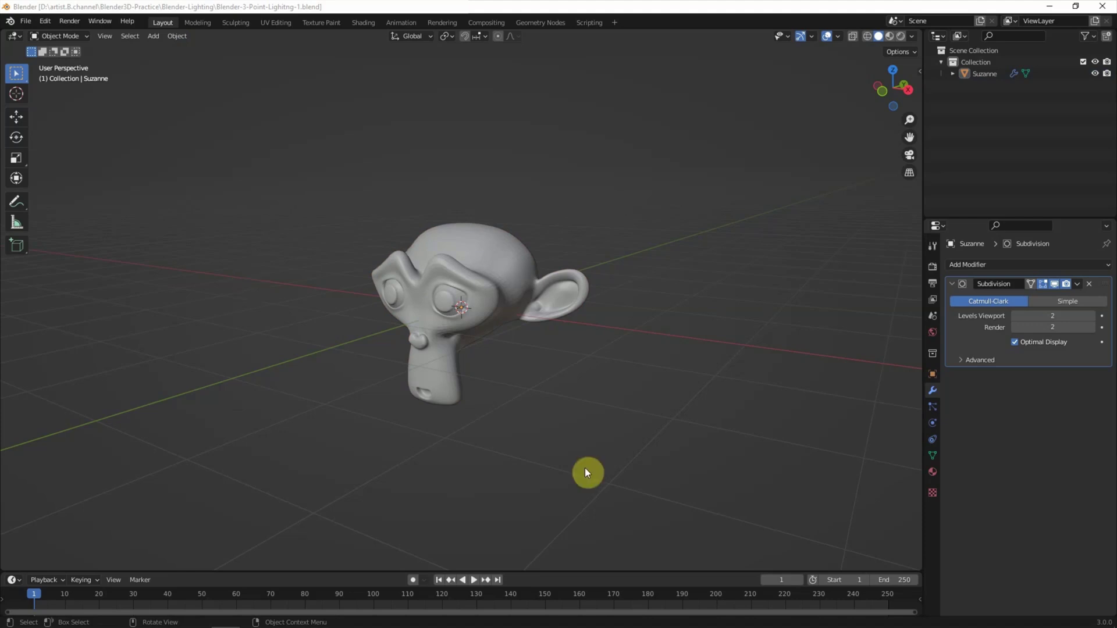
Step: Orbit to face Suzanne and turn the enlarged bottom timeline into a second 3D Viewport
{"action": "middle_click_drag", "start_coordinate": [505, 508], "coordinate": [544, 457]}
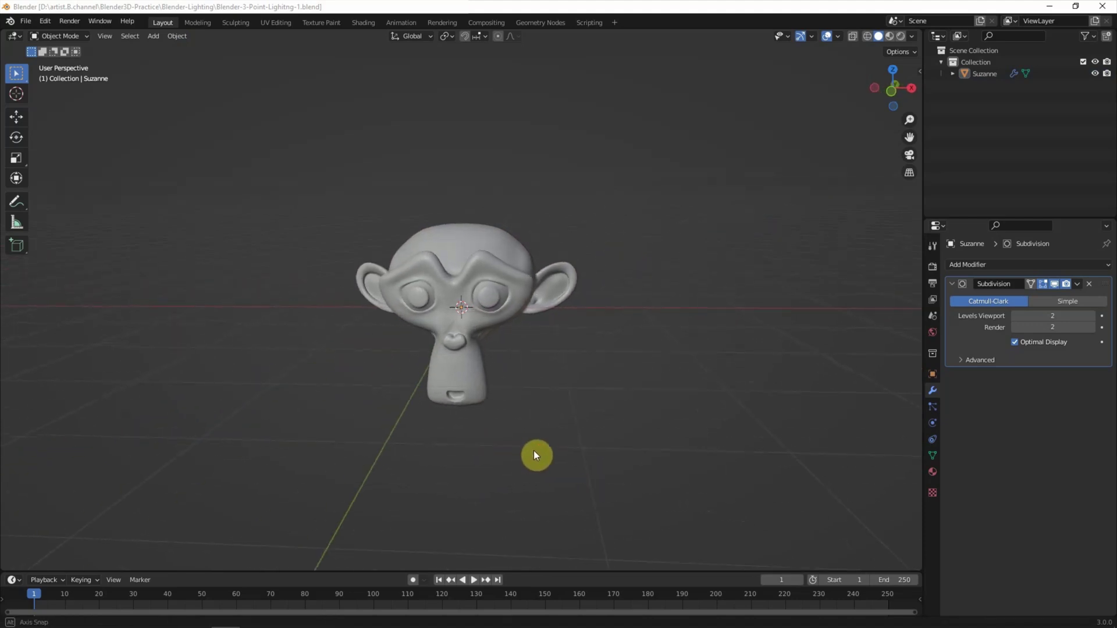
{"action": "left_click_drag", "start_coordinate": [563, 571], "coordinate": [563, 323]}
{"action": "left_click", "coordinate": [12, 332]}
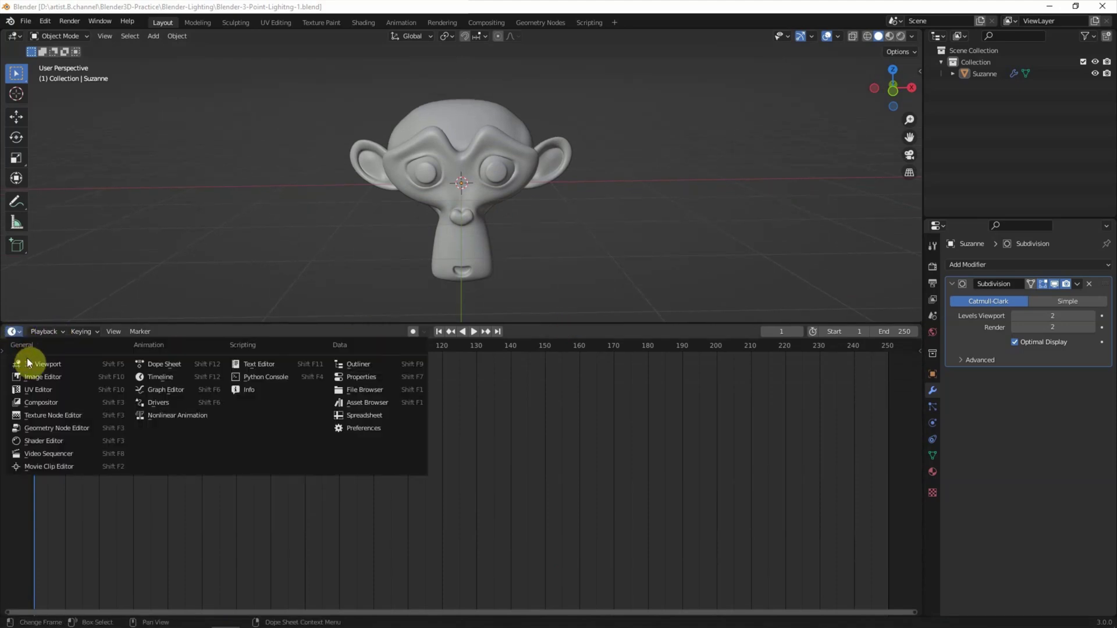
{"action": "left_click", "coordinate": [25, 355]}
{"action": "scroll", "coordinate": [535, 442], "scroll_direction": "down", "scroll_amount": 2}
{"action": "scroll", "coordinate": [535, 442], "scroll_direction": "down", "scroll_amount": 2}
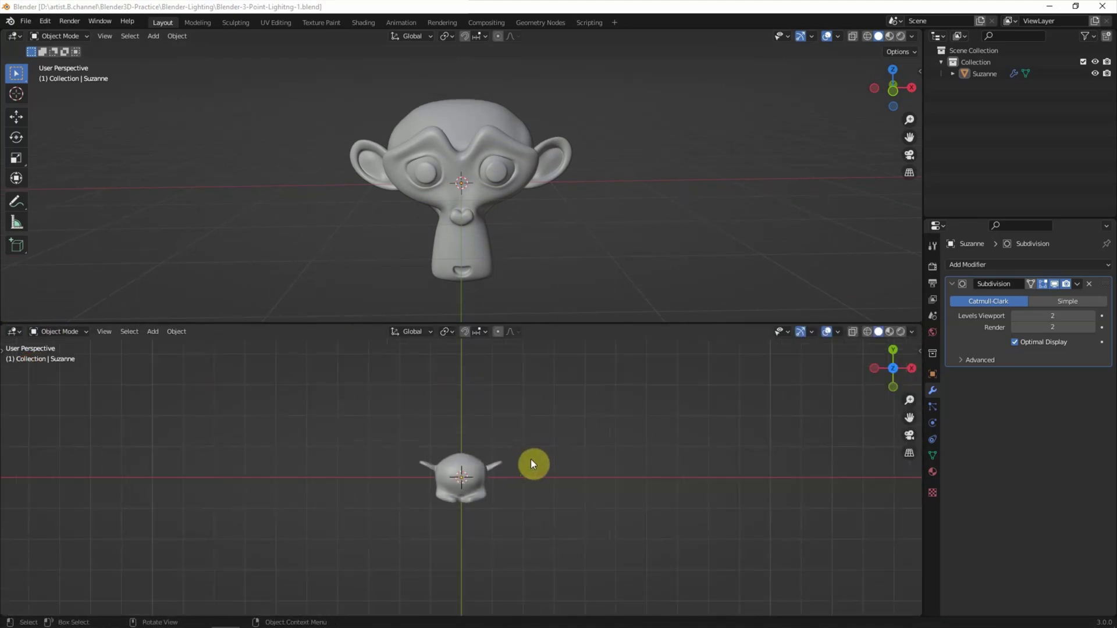
Step: Add a camera at the origin and orbit the lower view to a low side angle
{"action": "left_click", "coordinate": [153, 36]}
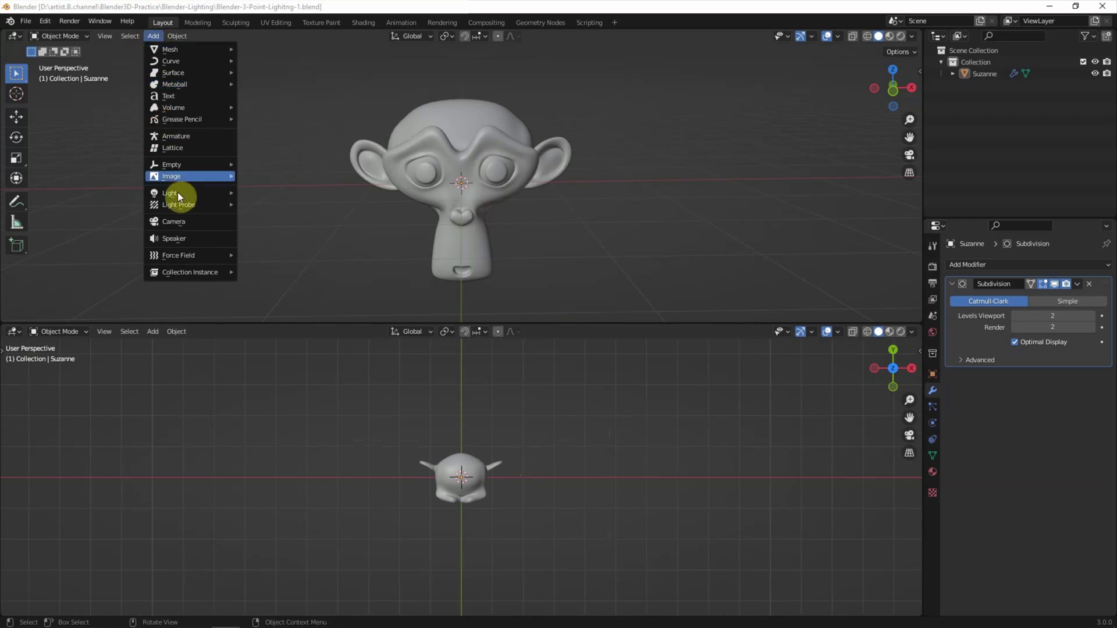
{"action": "left_click", "coordinate": [184, 221]}
{"action": "middle_click_drag", "start_coordinate": [620, 514], "coordinate": [509, 397]}
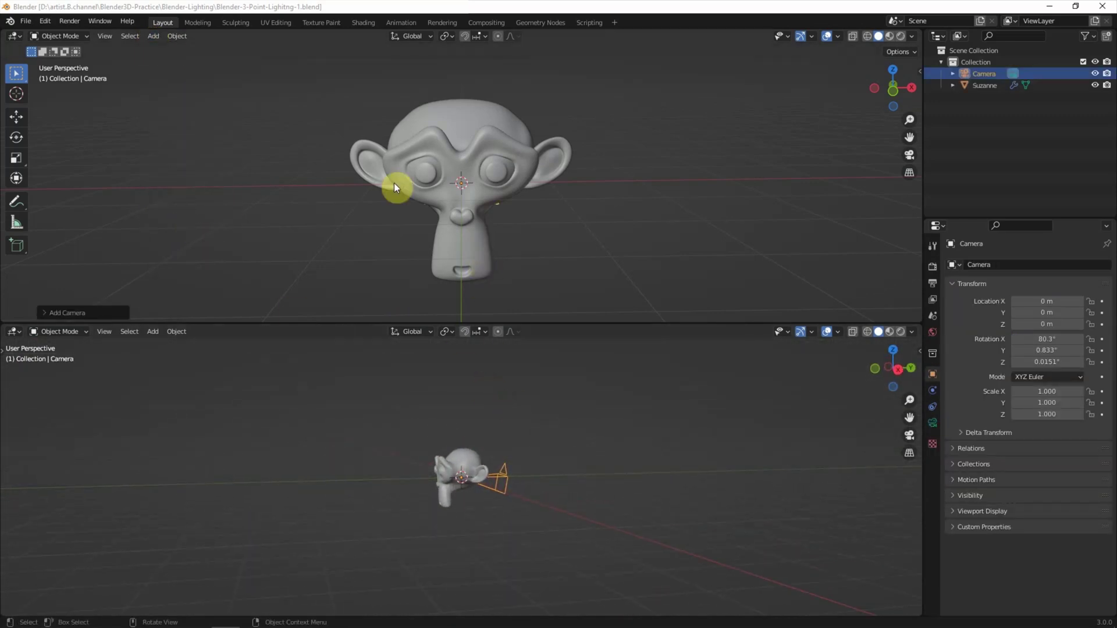
{"action": "left_click", "coordinate": [101, 36]}
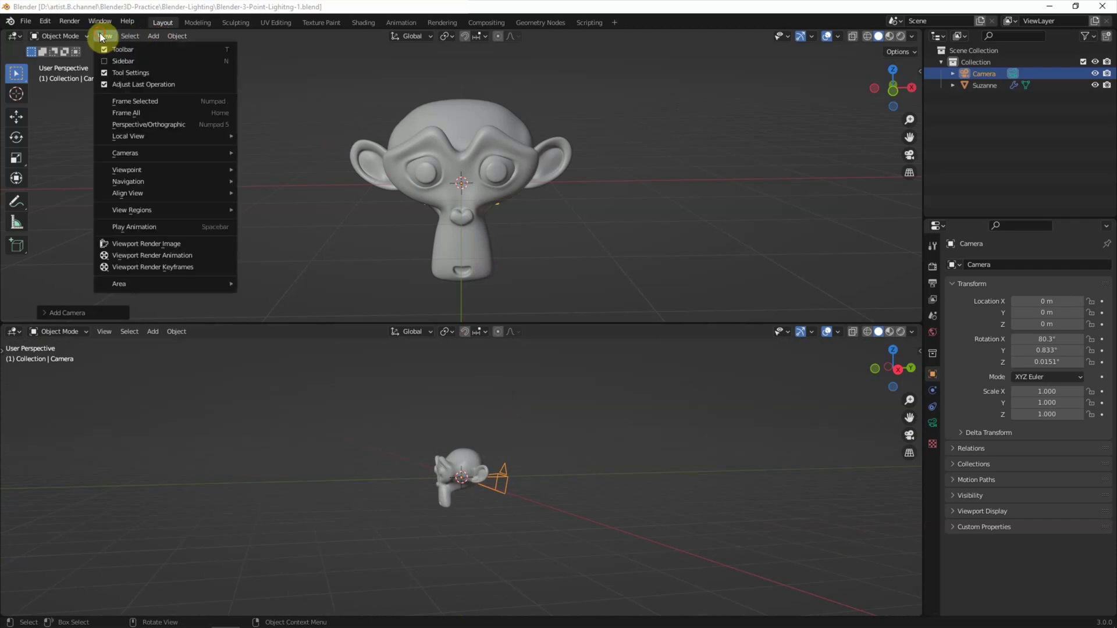
Step: Align the active camera to the front view and show the transform sidebar
{"action": "mouse_move", "coordinate": [166, 193]}
{"action": "left_click", "coordinate": [288, 210]}
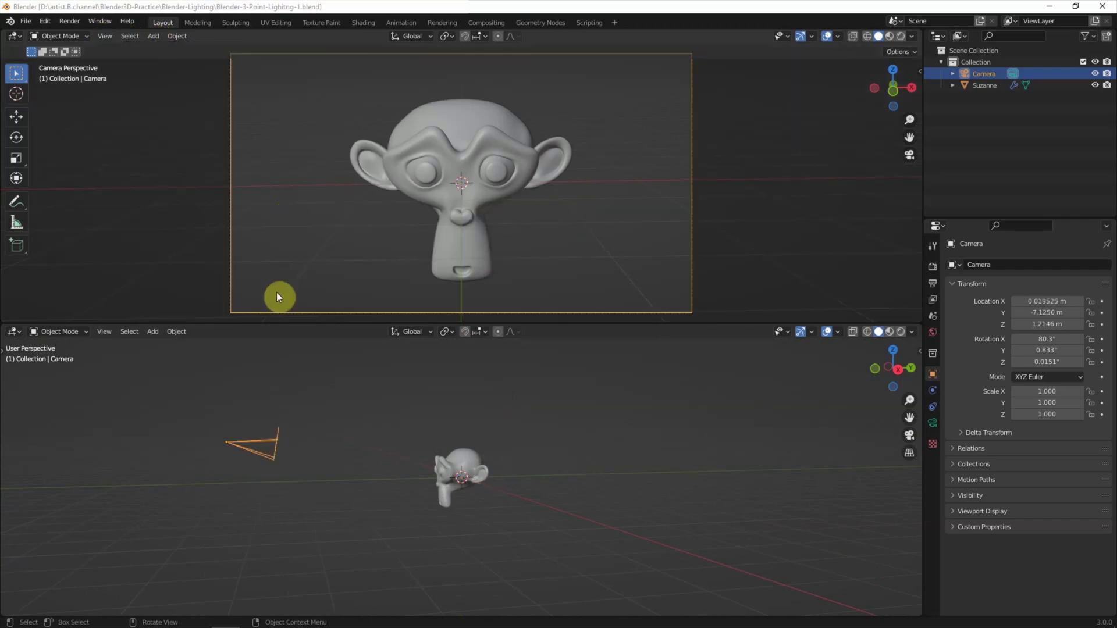
{"action": "left_click_drag", "start_coordinate": [270, 323], "coordinate": [272, 344]}
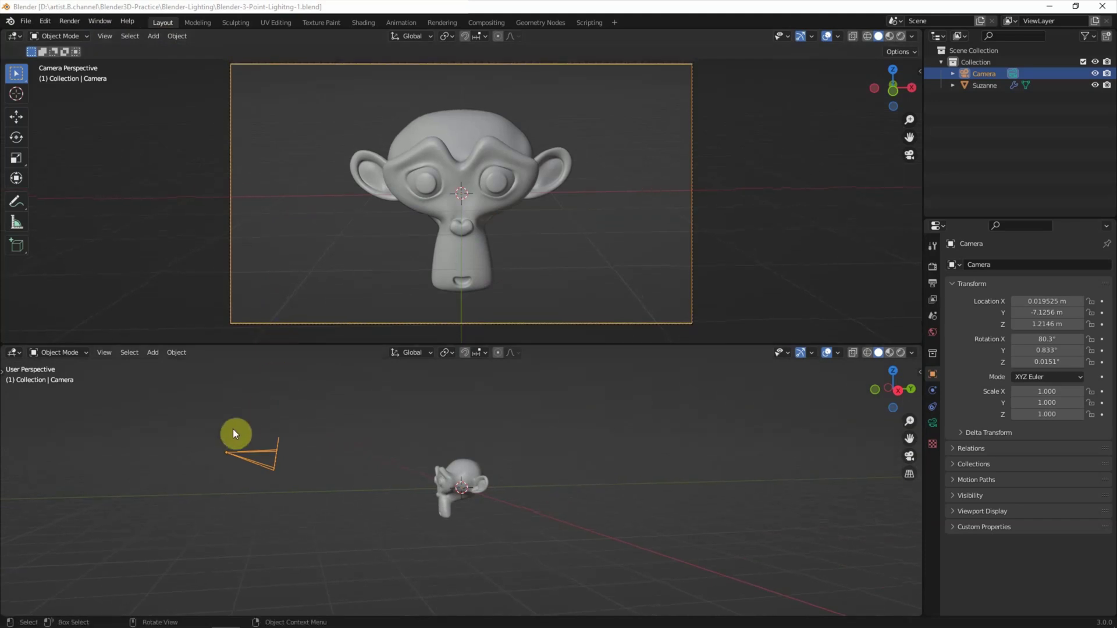
{"action": "left_click", "coordinate": [919, 70]}
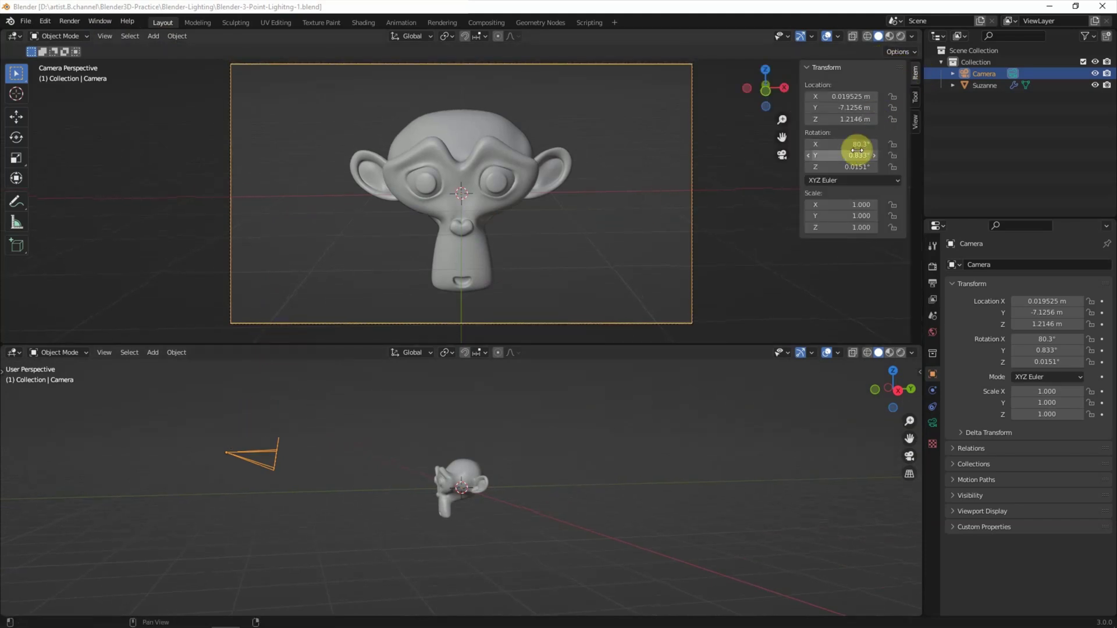
Step: Set the camera's Location X, Rotation Y and Rotation Z all to 0
{"action": "left_click", "coordinate": [844, 96]}
{"action": "type", "text": "0"}
{"action": "key", "text": "Return"}
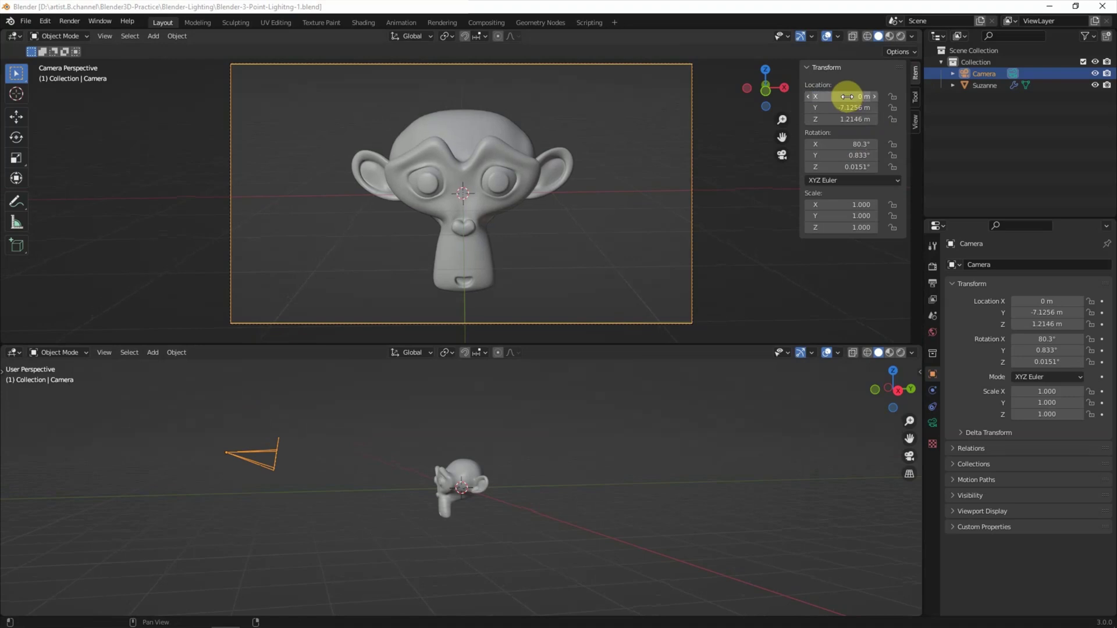
{"action": "left_click", "coordinate": [853, 156]}
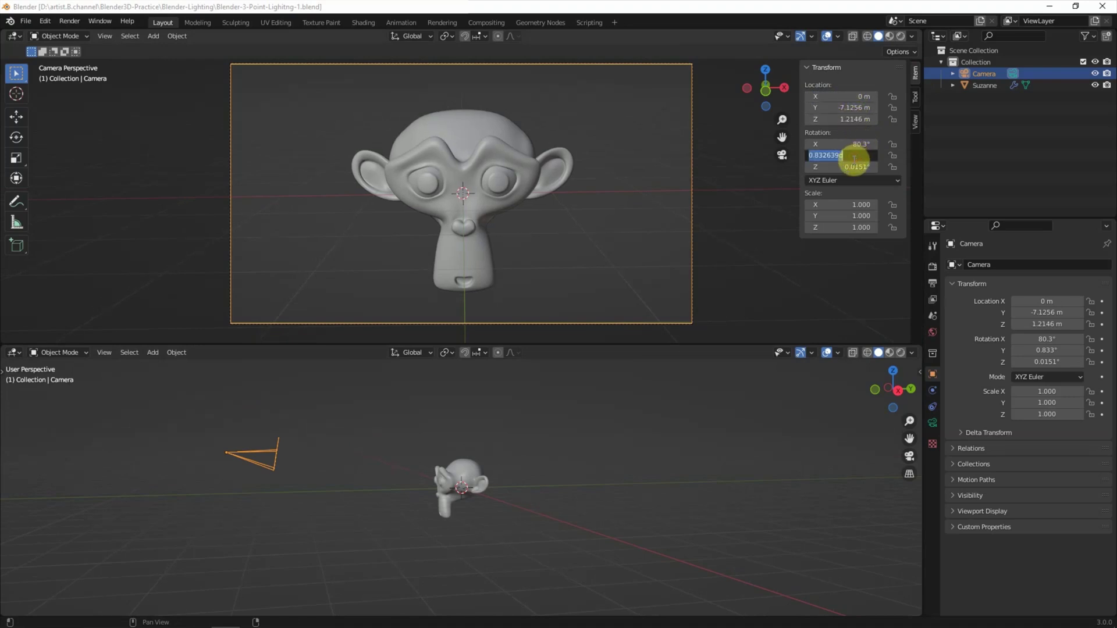
{"action": "type", "text": "0"}
{"action": "key", "text": "Return"}
{"action": "left_click", "coordinate": [853, 168]}
{"action": "type", "text": "0"}
{"action": "key", "text": "Return"}
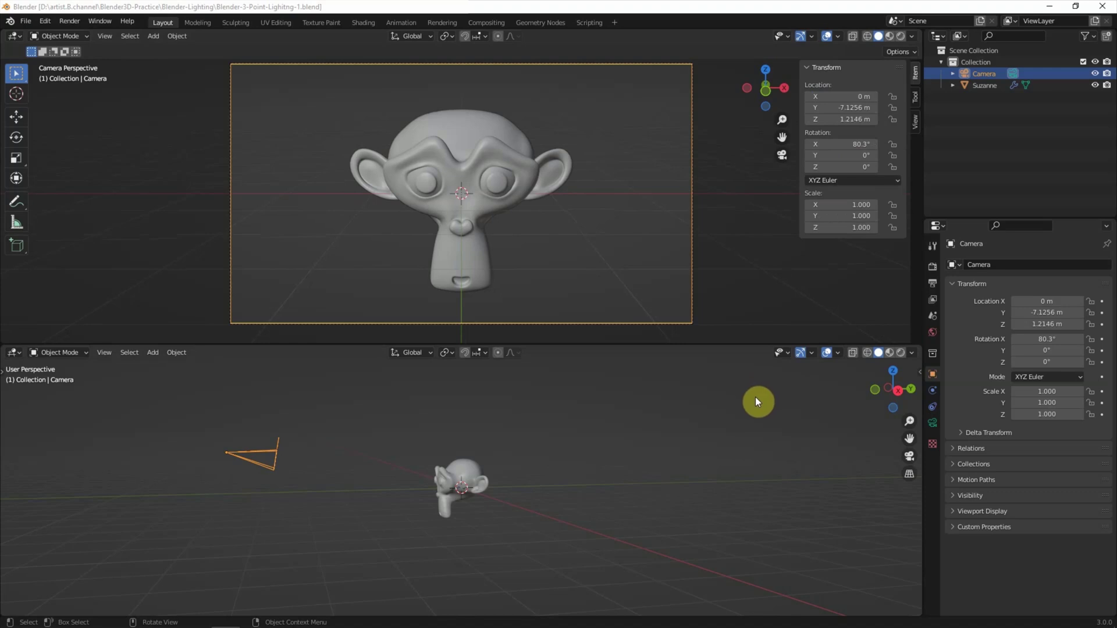
Step: Deselect the camera and switch the lower view to Top, panned to show the camera
{"action": "left_click", "coordinate": [755, 401]}
{"action": "left_click", "coordinate": [893, 371]}
{"action": "scroll", "coordinate": [599, 453], "scroll_direction": "down", "scroll_amount": 3}
{"action": "middle_click_drag", "start_coordinate": [588, 476], "coordinate": [598, 427], "text": "shift"}
Step: Add a plane and scale it up, then switch the lower view to a side view
{"action": "left_click", "coordinate": [153, 353]}
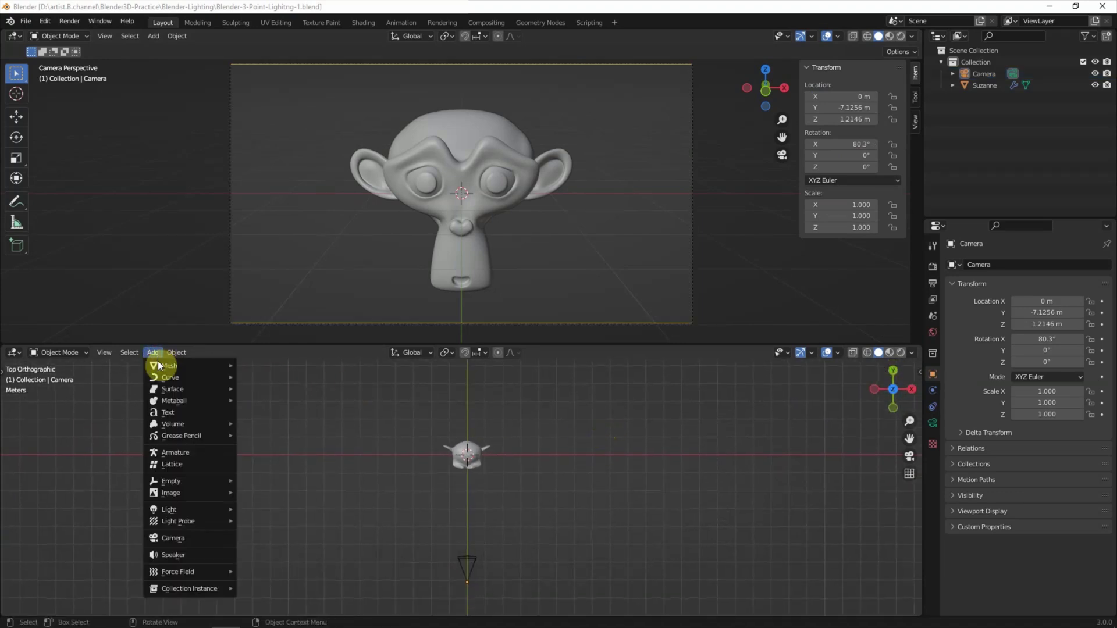
{"action": "left_click", "coordinate": [271, 366]}
{"action": "key", "text": "s"}
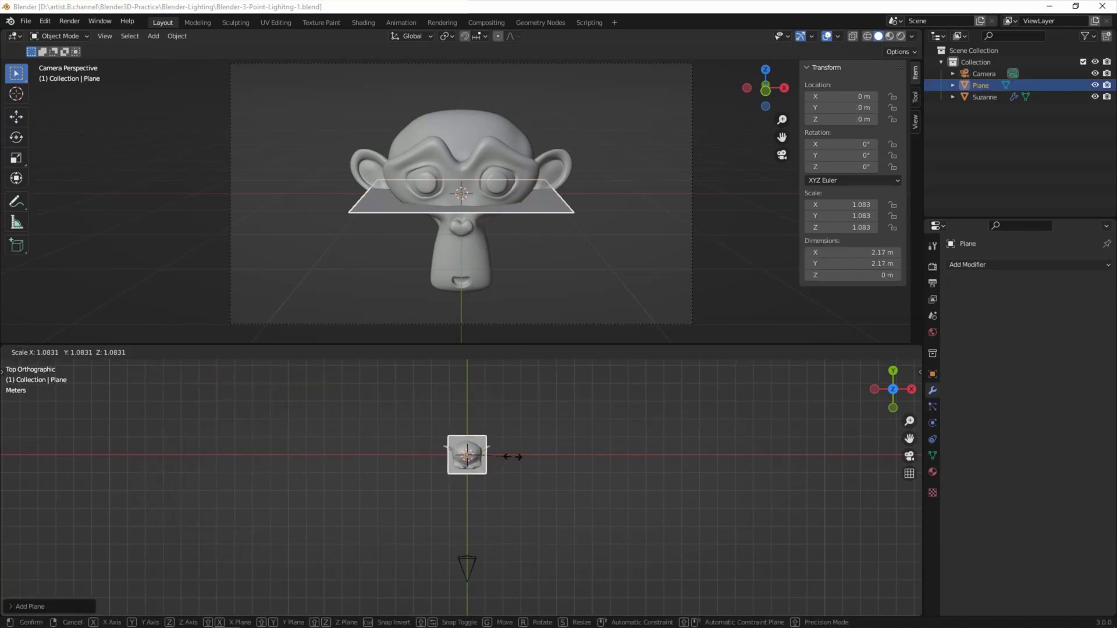
{"action": "left_click", "coordinate": [632, 445]}
{"action": "left_click", "coordinate": [911, 389]}
{"action": "scroll", "coordinate": [522, 508], "scroll_direction": "up", "scroll_amount": 3}
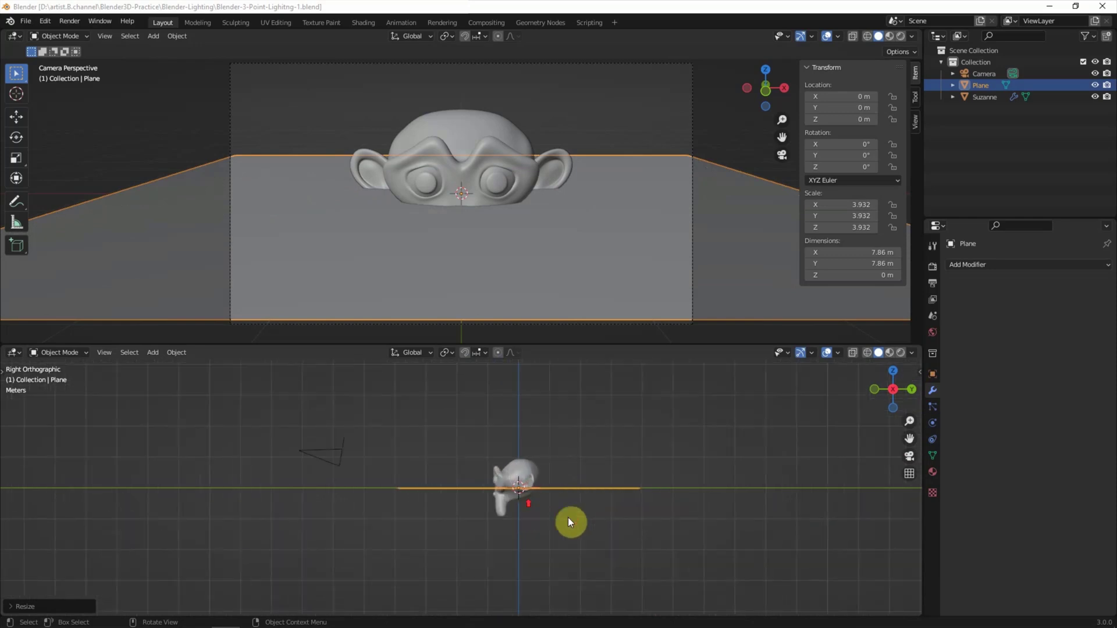
Step: Lower the plane to about -1 m beneath Suzanne and scale it to 8.61 m
{"action": "key", "text": "g"}
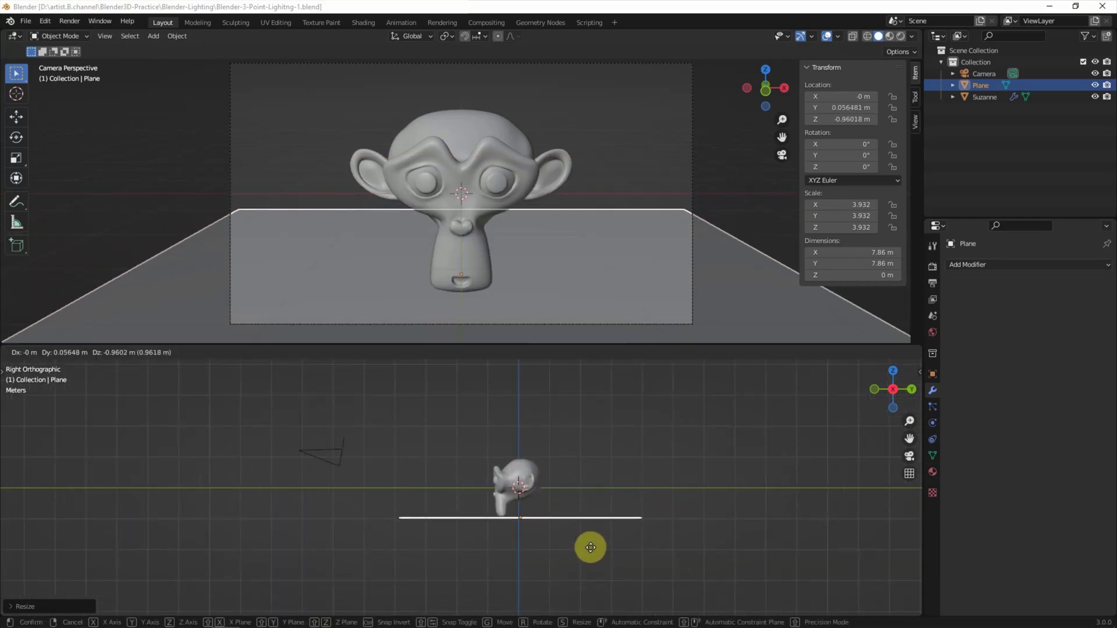
{"action": "left_click", "coordinate": [591, 550]}
{"action": "mouse_move", "coordinate": [526, 489]}
{"action": "middle_mouse_down"}
{"action": "mouse_move", "coordinate": [579, 519]}
{"action": "mouse_move", "coordinate": [599, 473]}
{"action": "middle_mouse_up"}
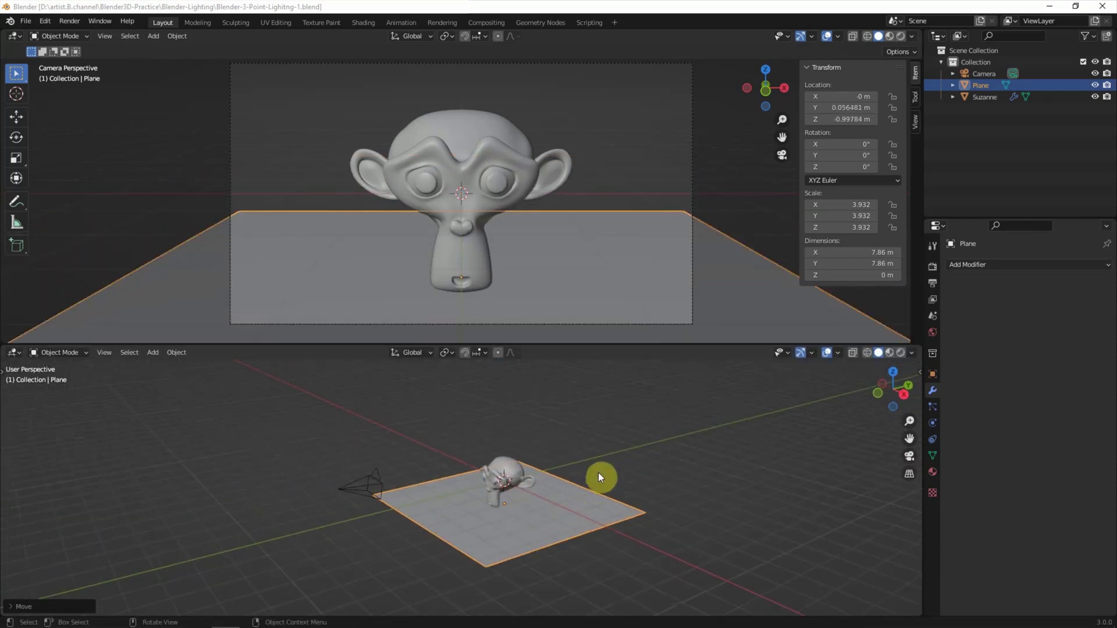
{"action": "key", "text": "s"}
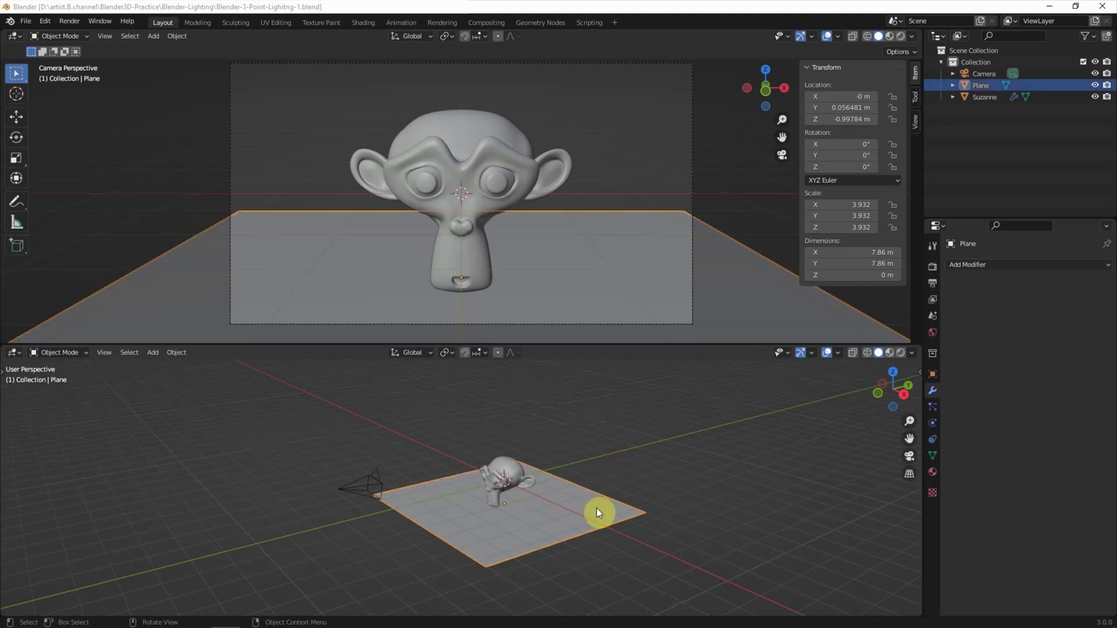
{"action": "left_click", "coordinate": [606, 512]}
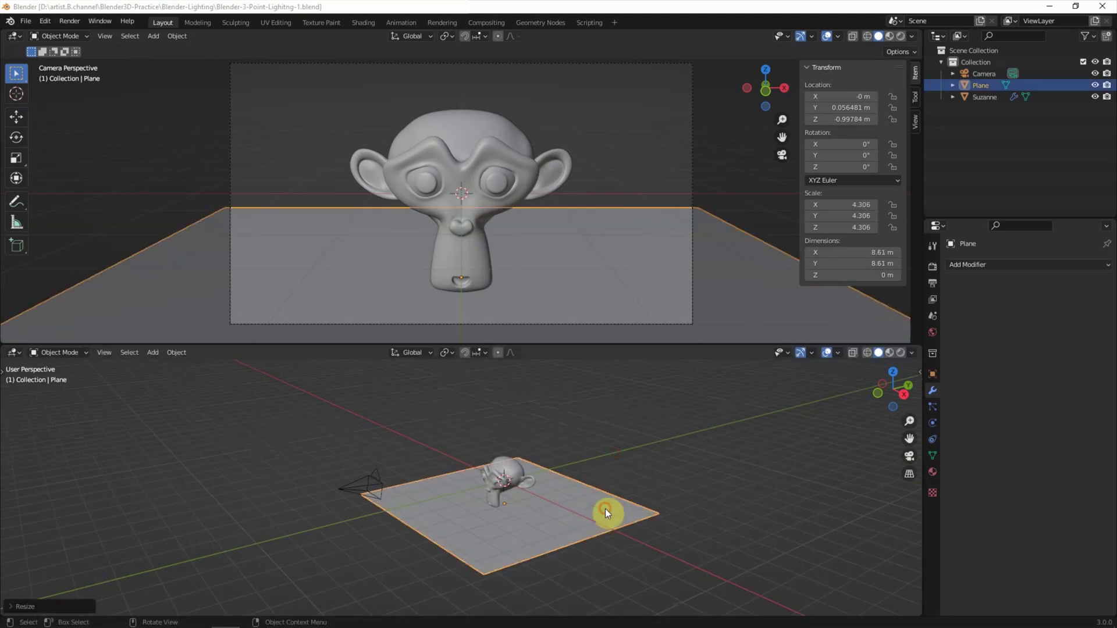
Step: Enter Edit Mode on the plane with edge select
{"action": "left_click", "coordinate": [62, 354]}
{"action": "left_click", "coordinate": [62, 379]}
{"action": "left_click", "coordinate": [110, 353]}
Step: Extrude the plane's back edge straight up along Z into a wall
{"action": "left_click", "coordinate": [584, 488]}
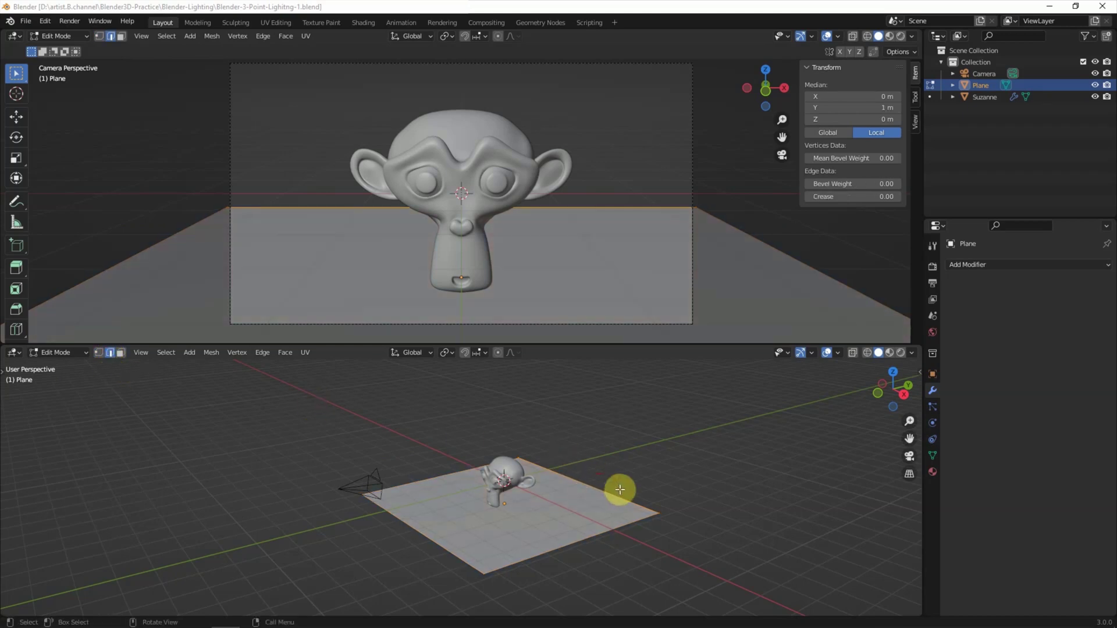
{"action": "key", "text": "ctrl+e"}
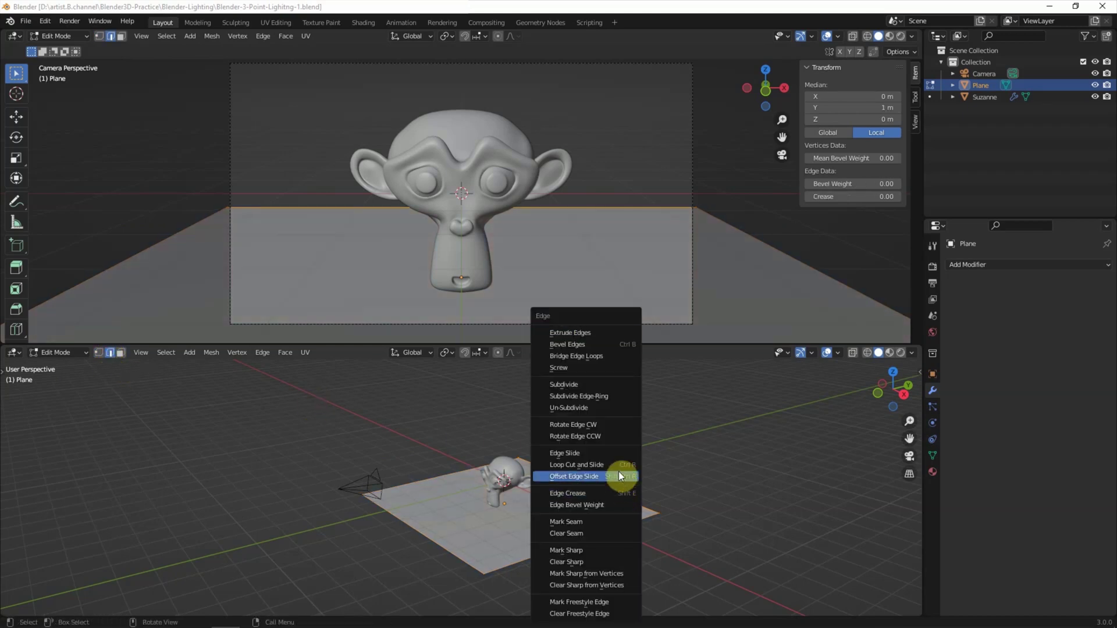
{"action": "left_click", "coordinate": [613, 333]}
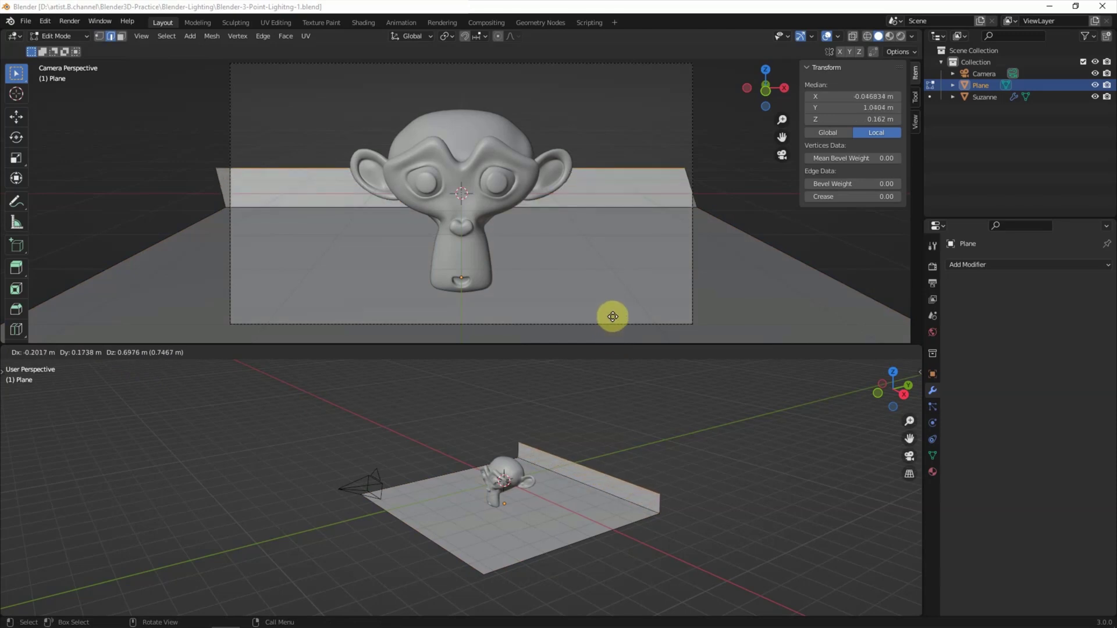
{"action": "key", "text": "z"}
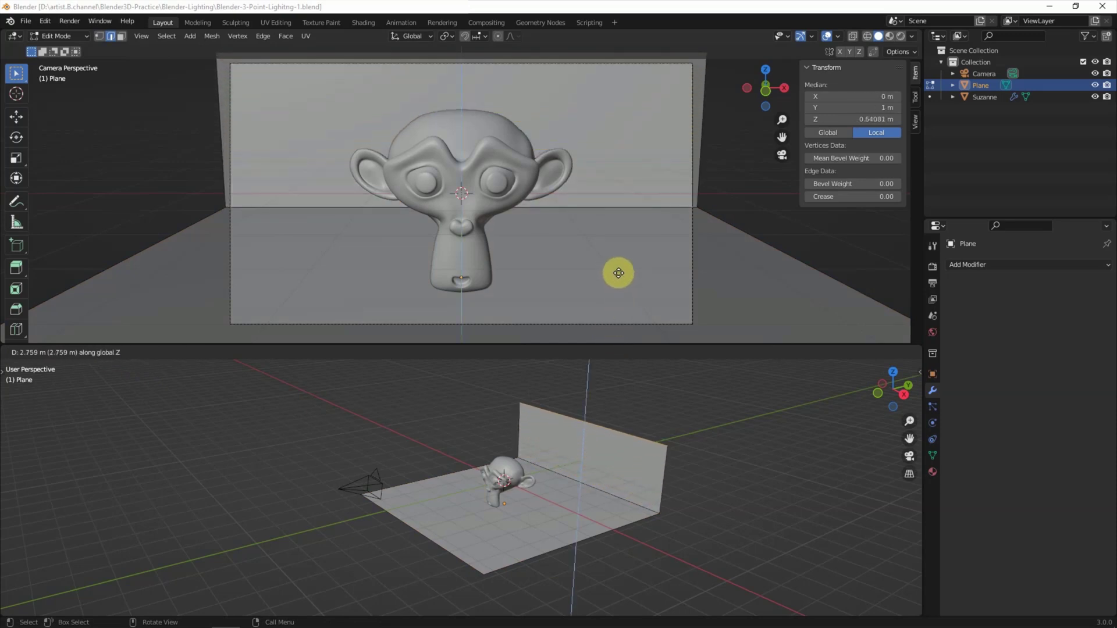
{"action": "left_click", "coordinate": [619, 269]}
Step: Bevel the floor-to-wall corner 0.34 m with 3 segments and return to Object Mode
{"action": "key", "text": "b"}
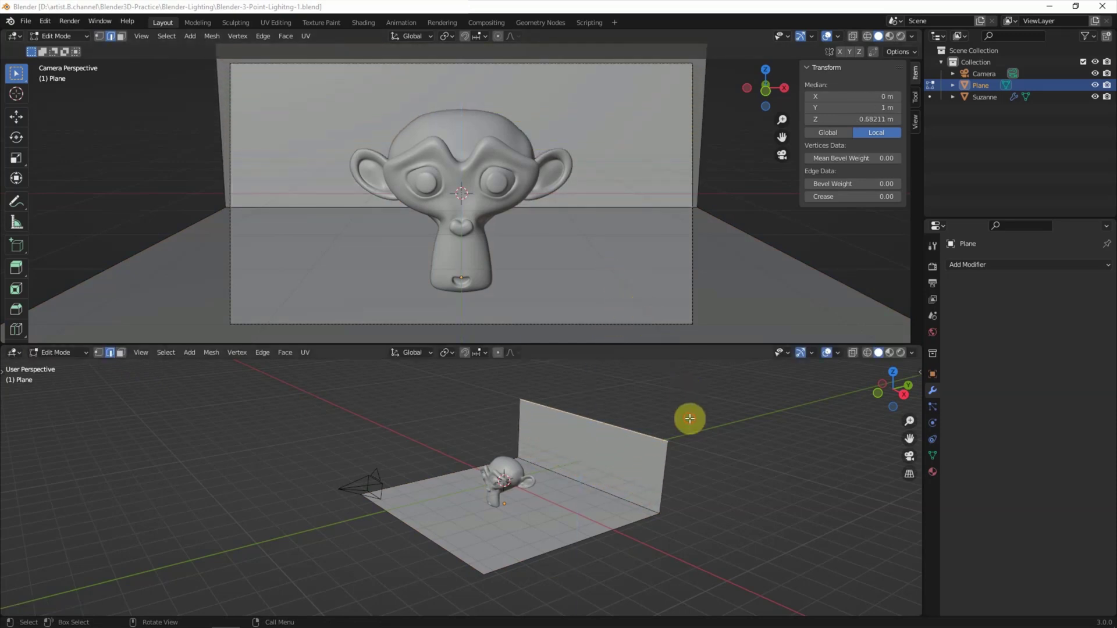
{"action": "key", "text": "ctrl+b"}
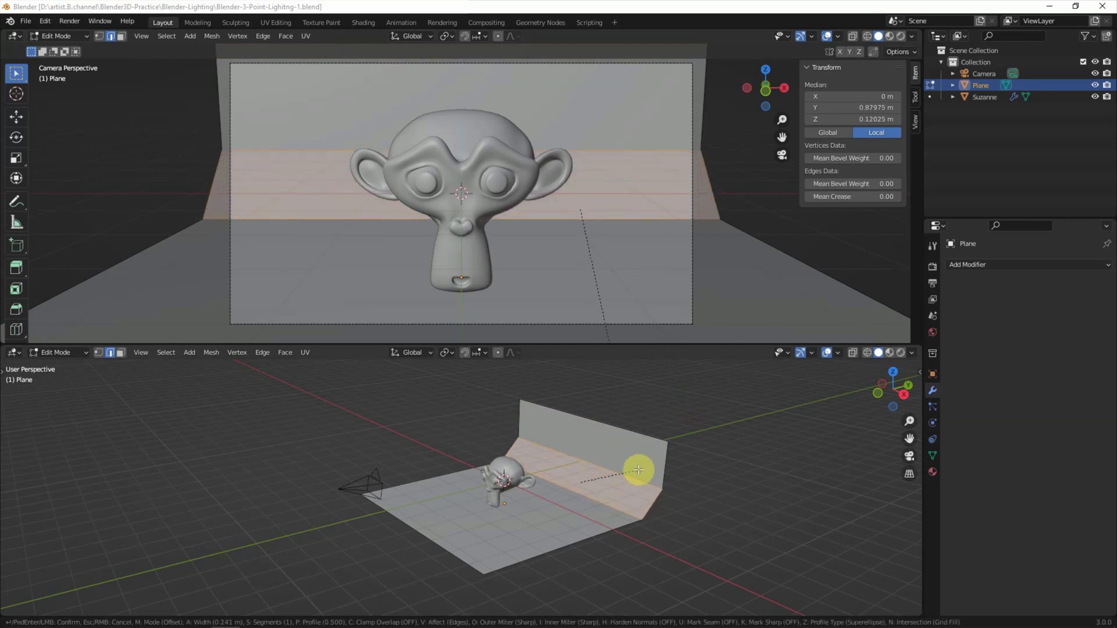
{"action": "left_click", "coordinate": [644, 464]}
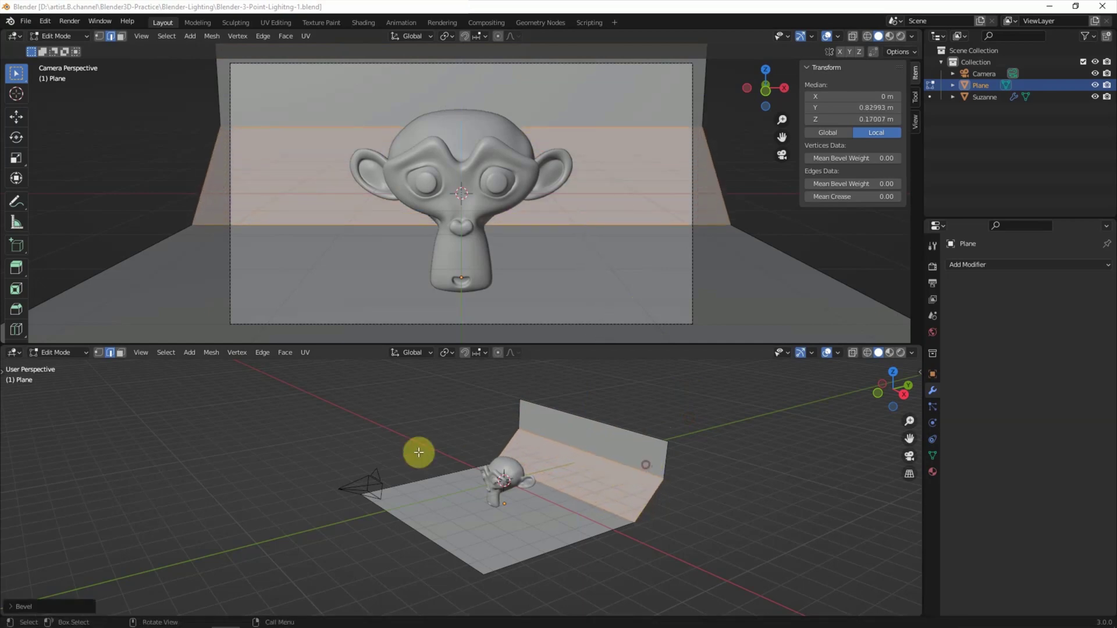
{"action": "left_click", "coordinate": [21, 606]}
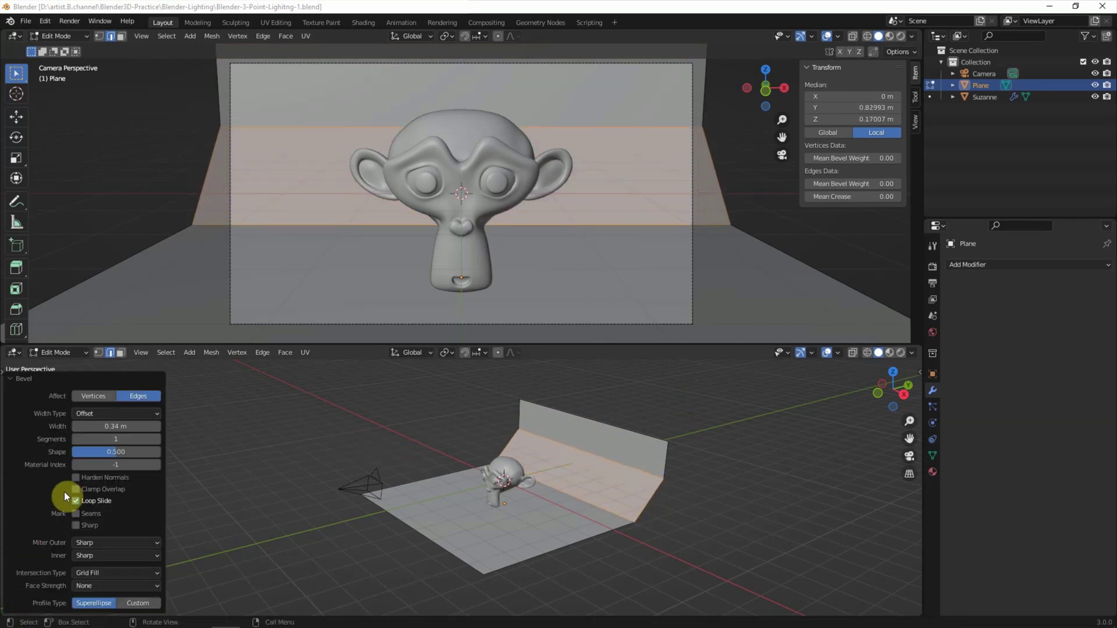
{"action": "left_click_drag", "start_coordinate": [135, 442], "coordinate": [156, 439]}
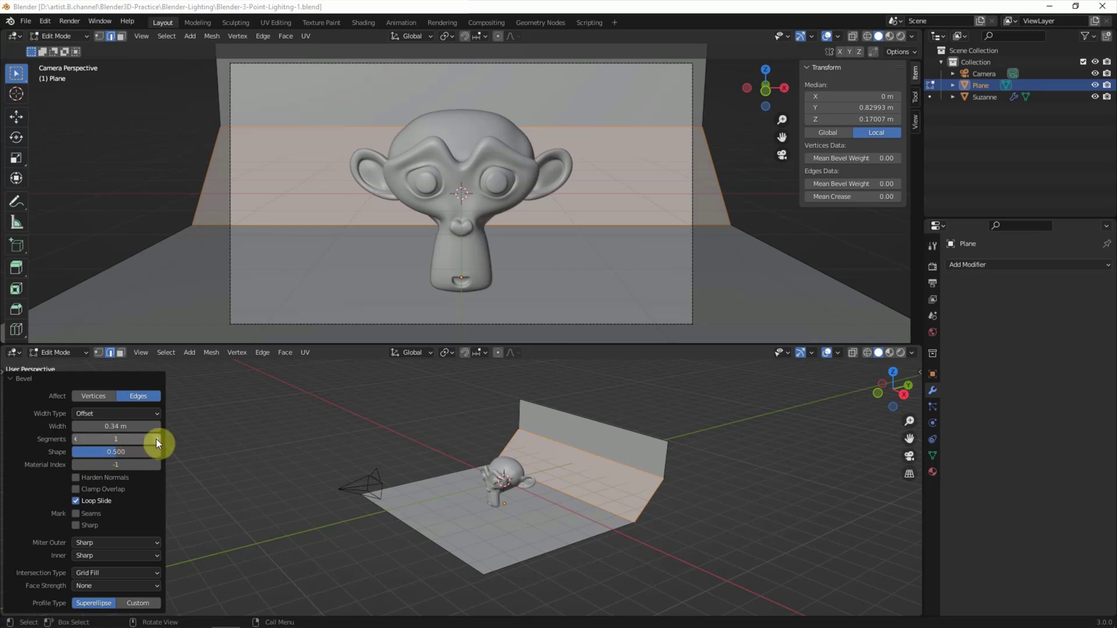
{"action": "left_click", "coordinate": [231, 431]}
{"action": "left_click", "coordinate": [65, 352]}
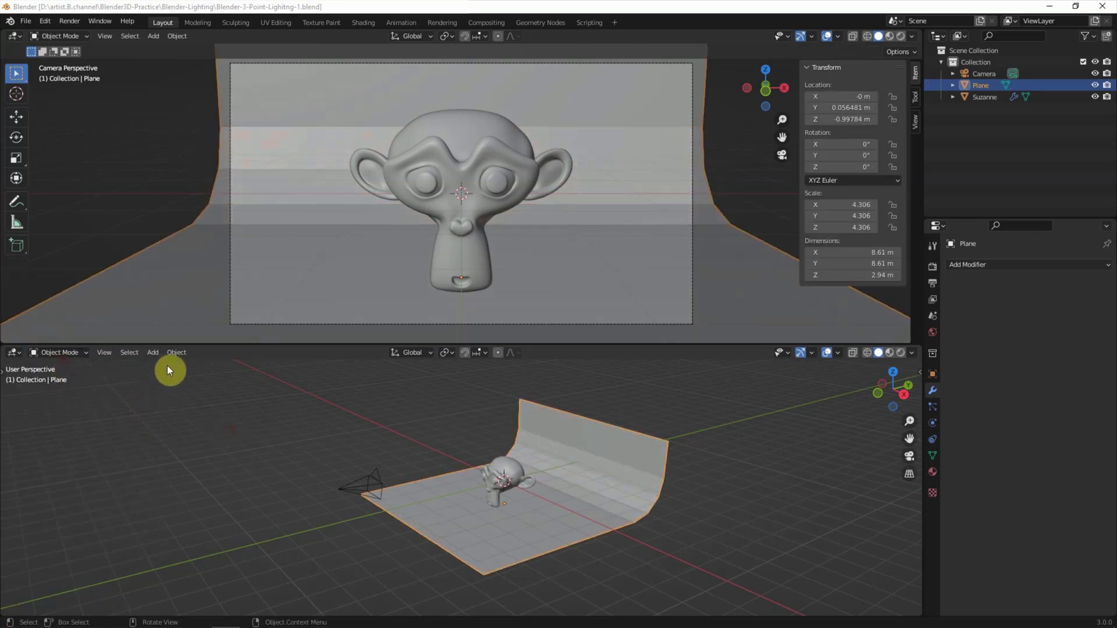
Step: Shade the curved backdrop smooth and deselect it
{"action": "left_click", "coordinate": [174, 353]}
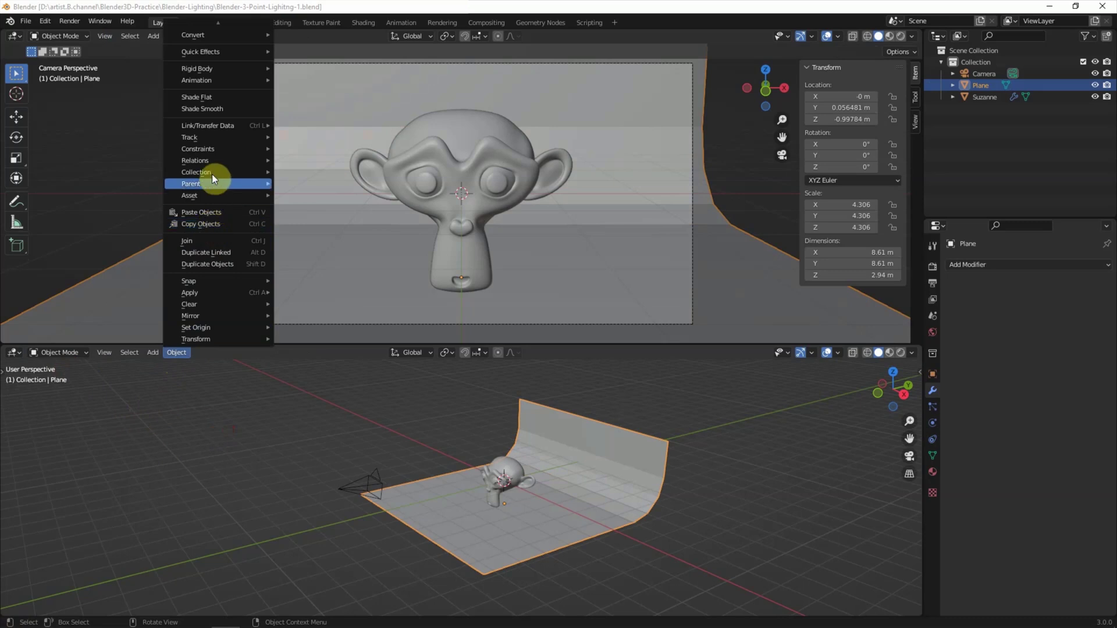
{"action": "left_click", "coordinate": [239, 109]}
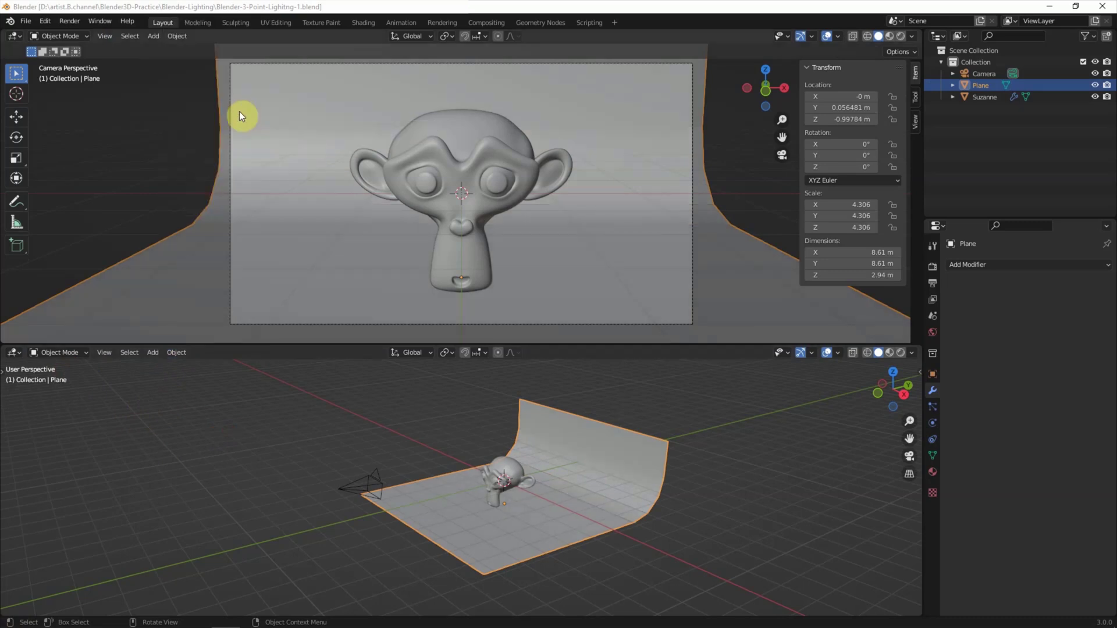
{"action": "left_click", "coordinate": [216, 397]}
{"action": "left_click_drag", "start_coordinate": [801, 199], "coordinate": [922, 196]}
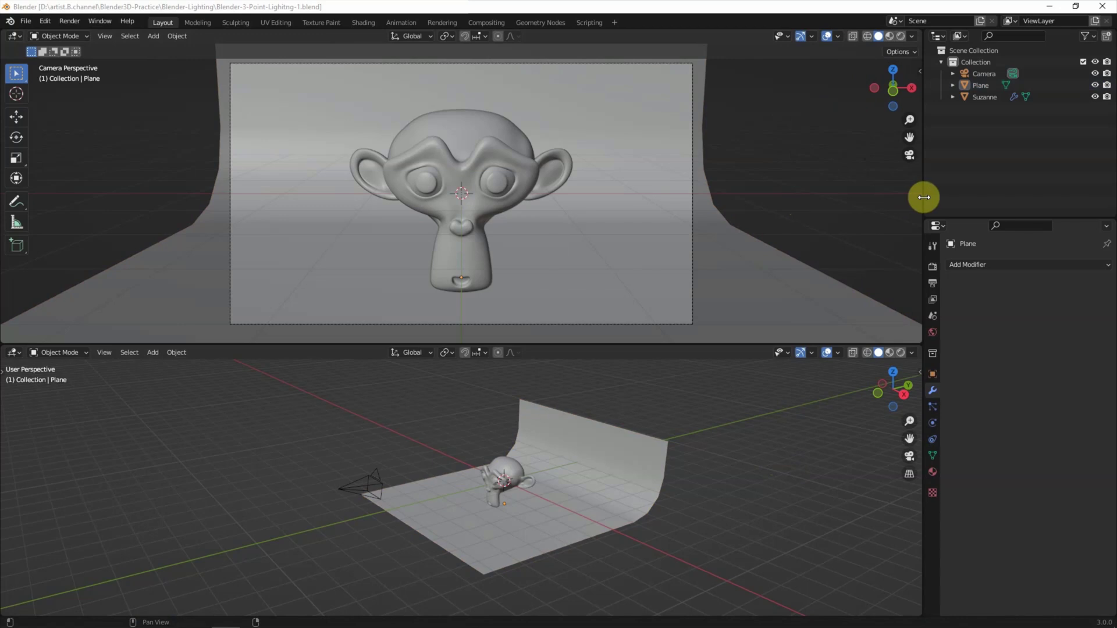
Step: Set the render engine to Cycles and switch the top viewport to Rendered shading
{"action": "left_click", "coordinate": [932, 268]}
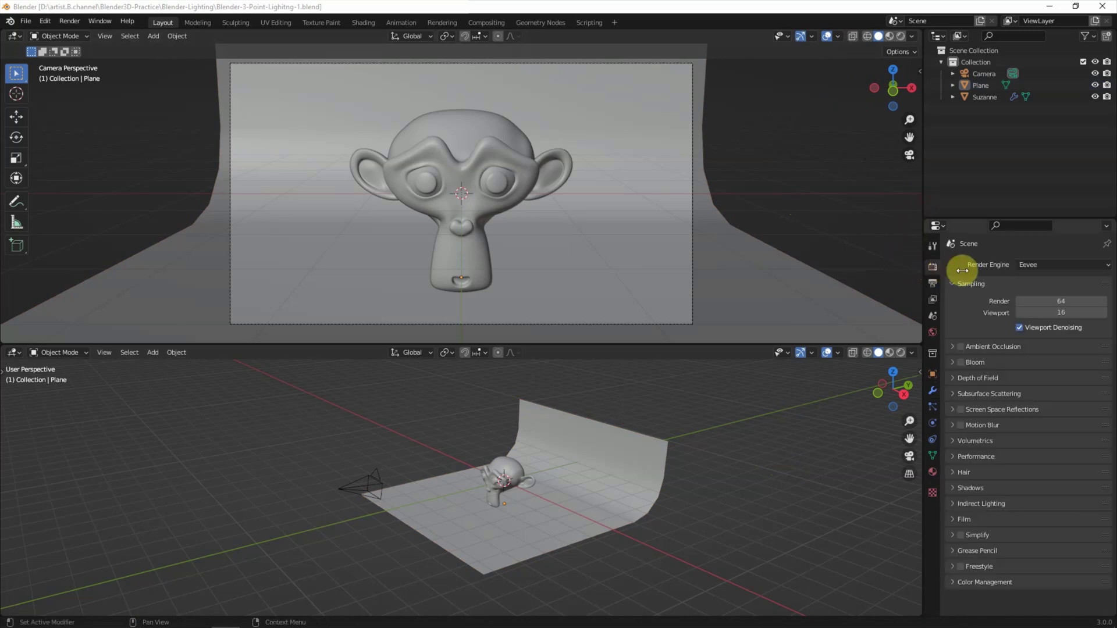
{"action": "left_click", "coordinate": [1043, 265]}
{"action": "left_click", "coordinate": [1039, 301]}
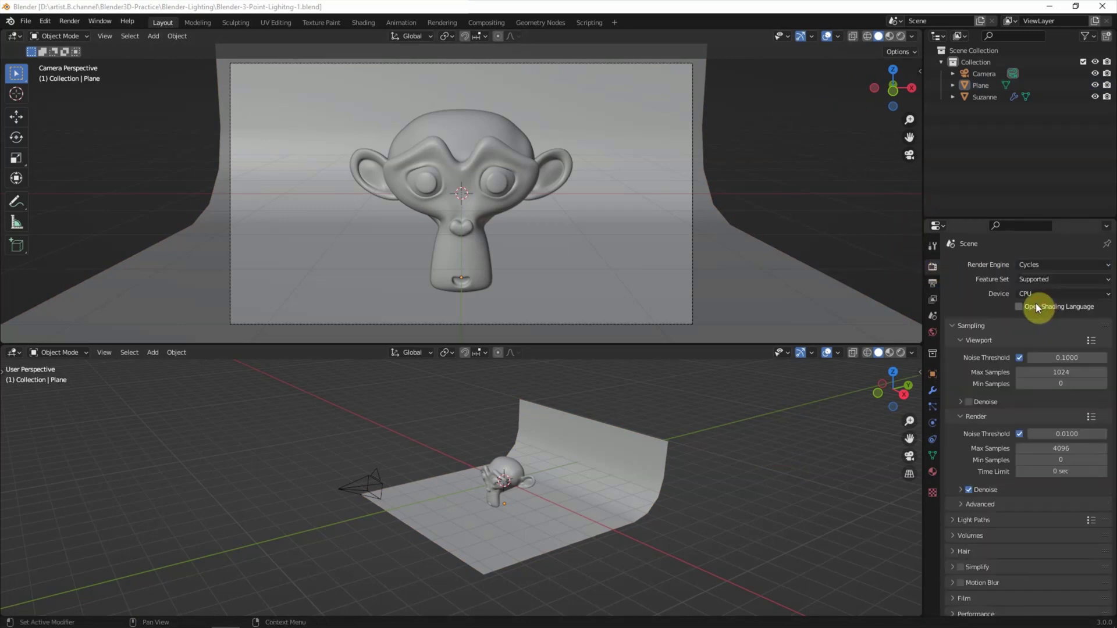
{"action": "left_click", "coordinate": [901, 36]}
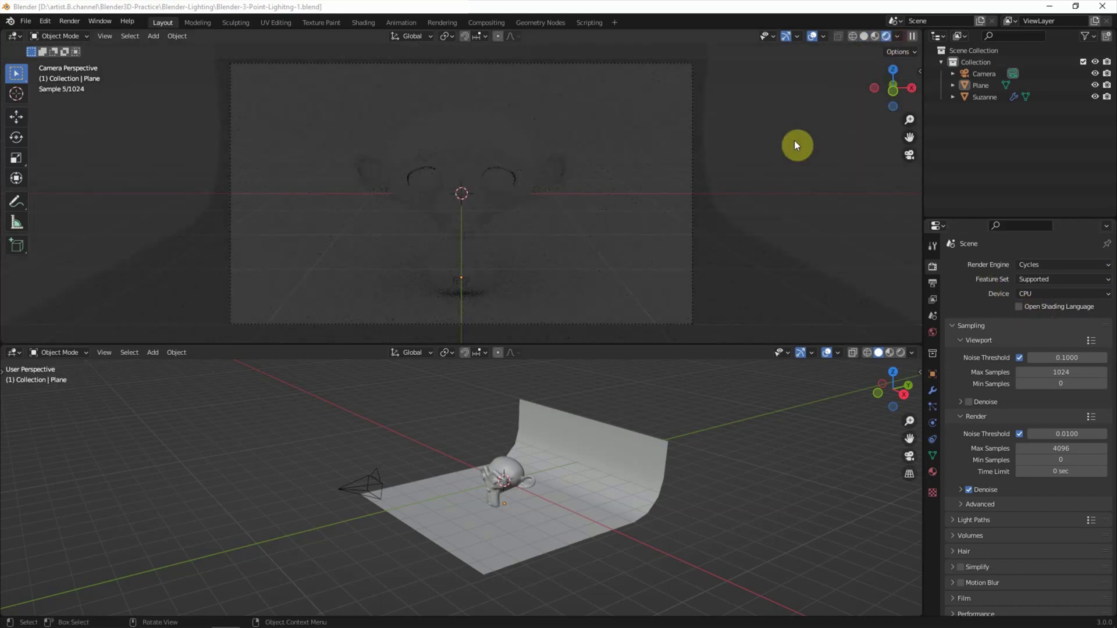
Step: Create a new material on Suzanne named 'Gold'
{"action": "left_click", "coordinate": [502, 164]}
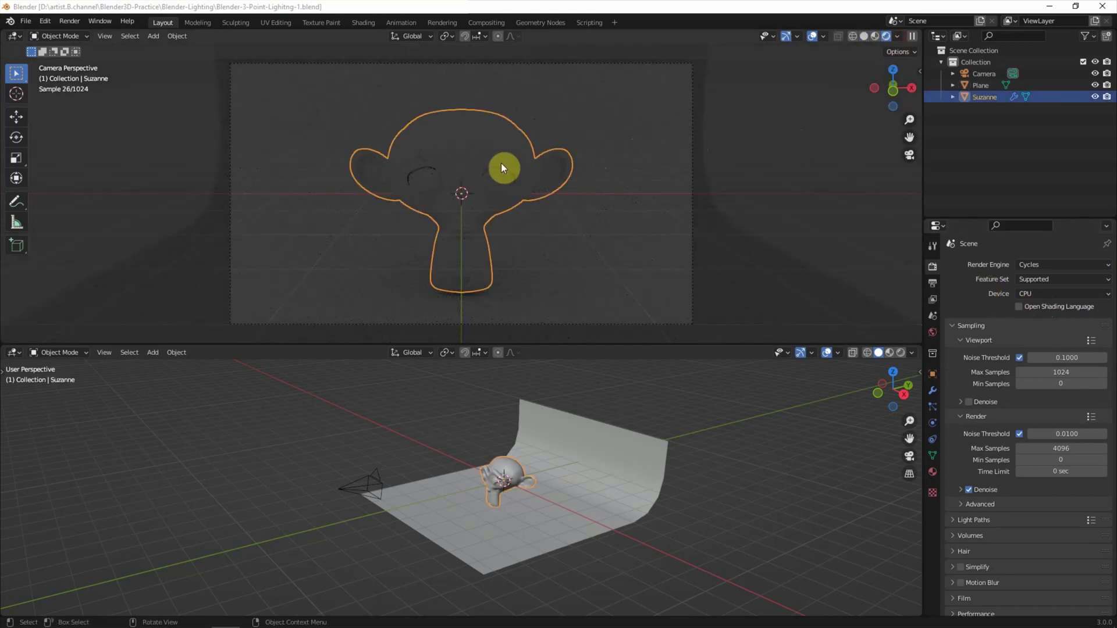
{"action": "left_click", "coordinate": [932, 473]}
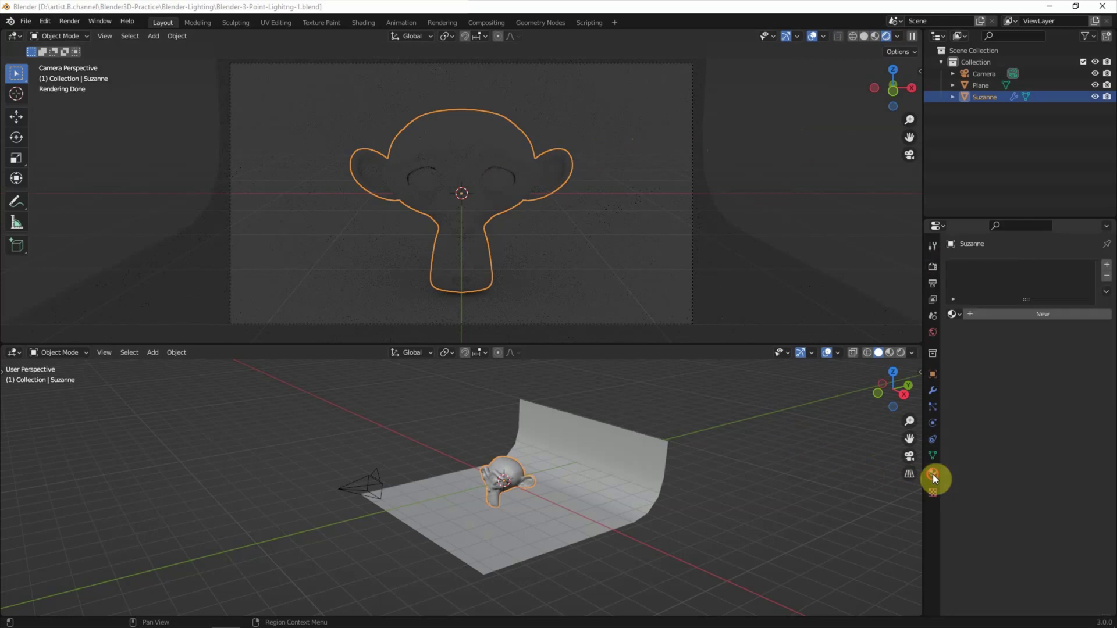
{"action": "left_click", "coordinate": [1003, 314]}
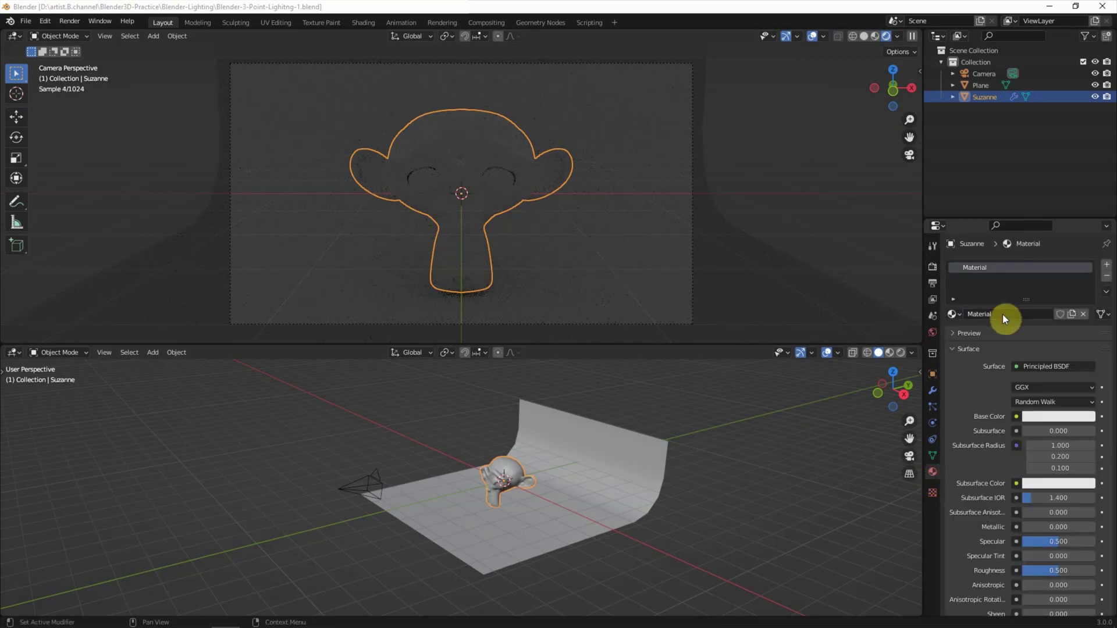
{"action": "double_click", "coordinate": [991, 315]}
{"action": "type", "text": "Gold"}
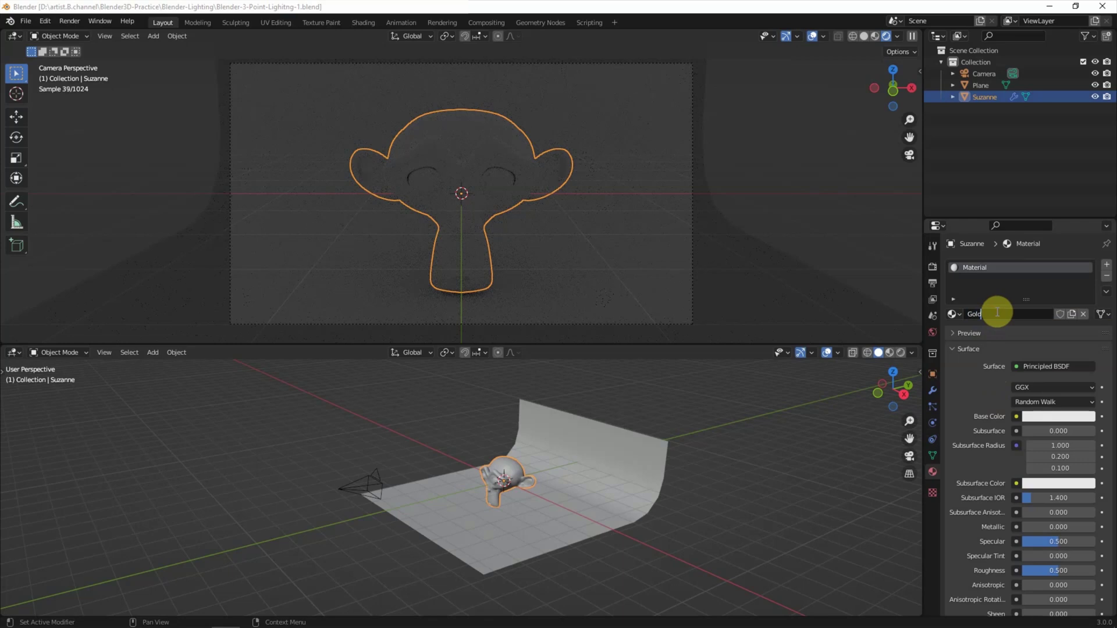
{"action": "key", "text": "Return"}
Step: Give Gold Metallic 1.0 and base colour R 1.0, G 0.5, B 0.15
{"action": "left_click_drag", "start_coordinate": [1041, 531], "coordinate": [1097, 527]}
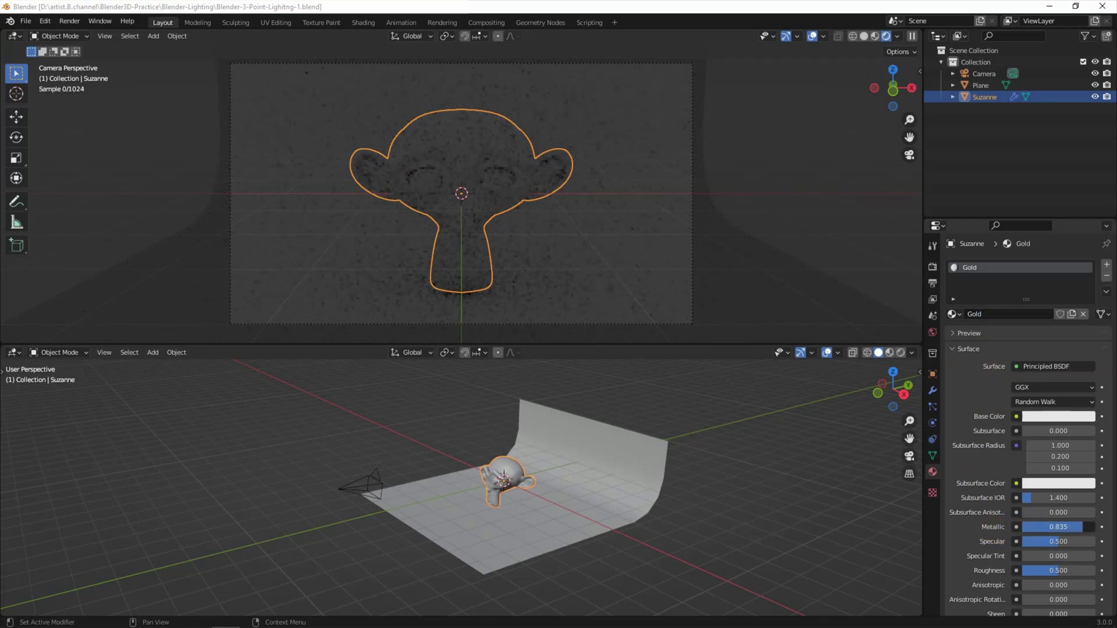
{"action": "left_click", "coordinate": [1050, 416]}
{"action": "mouse_move", "coordinate": [1027, 365]}
{"action": "left_mouse_down"}
{"action": "mouse_move", "coordinate": [1041, 377]}
{"action": "mouse_move", "coordinate": [1018, 377]}
{"action": "left_mouse_up"}
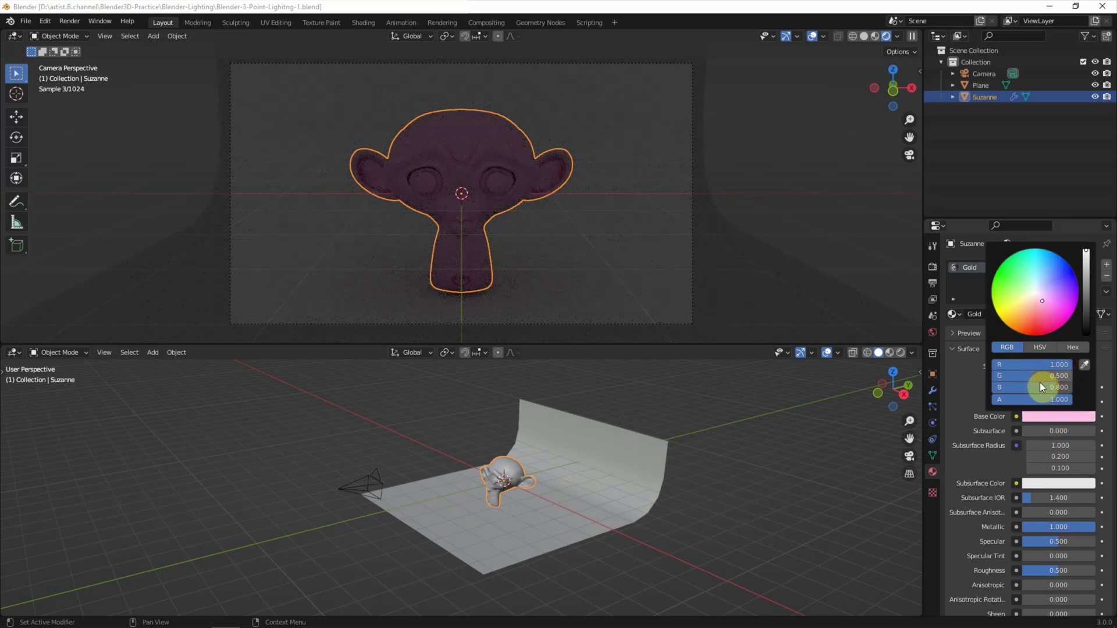
{"action": "left_click", "coordinate": [1041, 386]}
{"action": "type", "text": "0"}
{"action": "key", "text": "Return"}
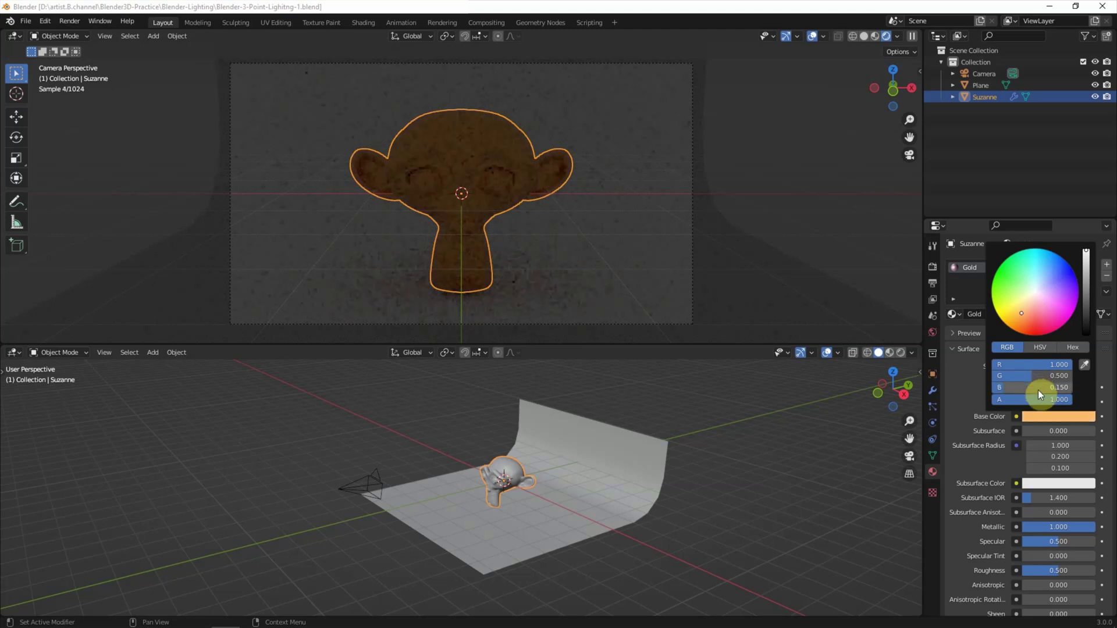
{"action": "left_click", "coordinate": [778, 415]}
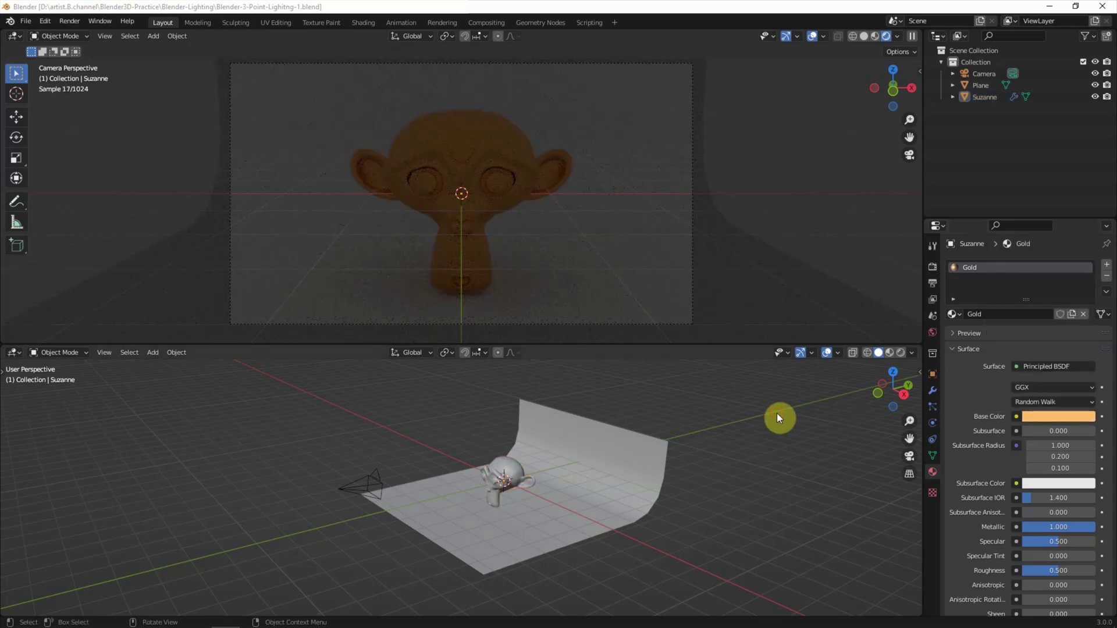
Step: Add an area light and rotate it -45° in the right side view
{"action": "left_click", "coordinate": [152, 353]}
{"action": "mouse_move", "coordinate": [187, 510]}
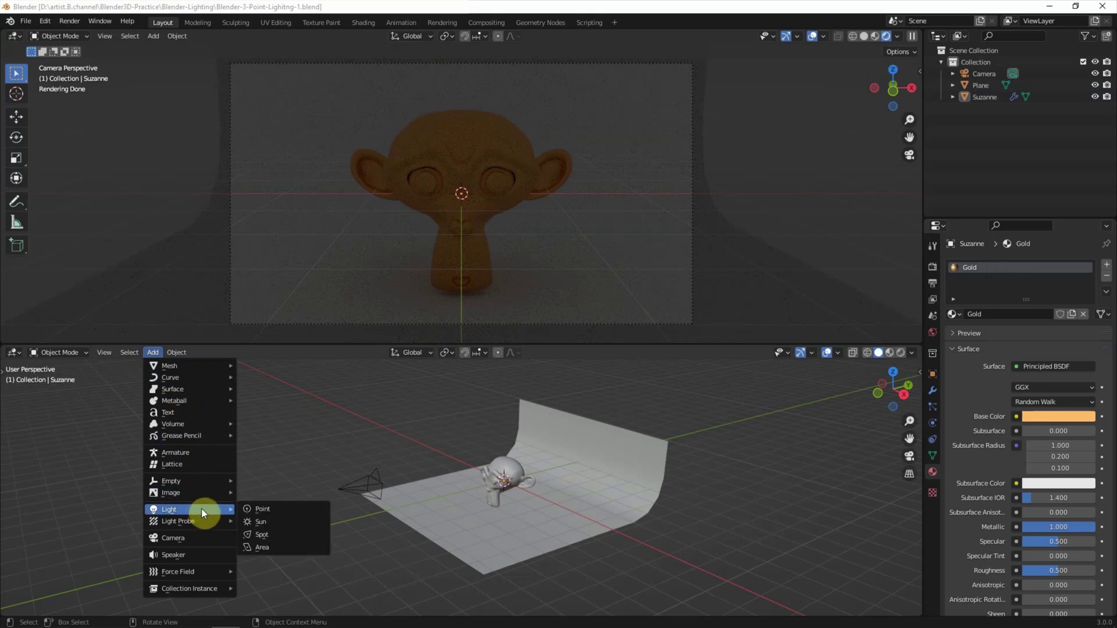
{"action": "left_click", "coordinate": [282, 547]}
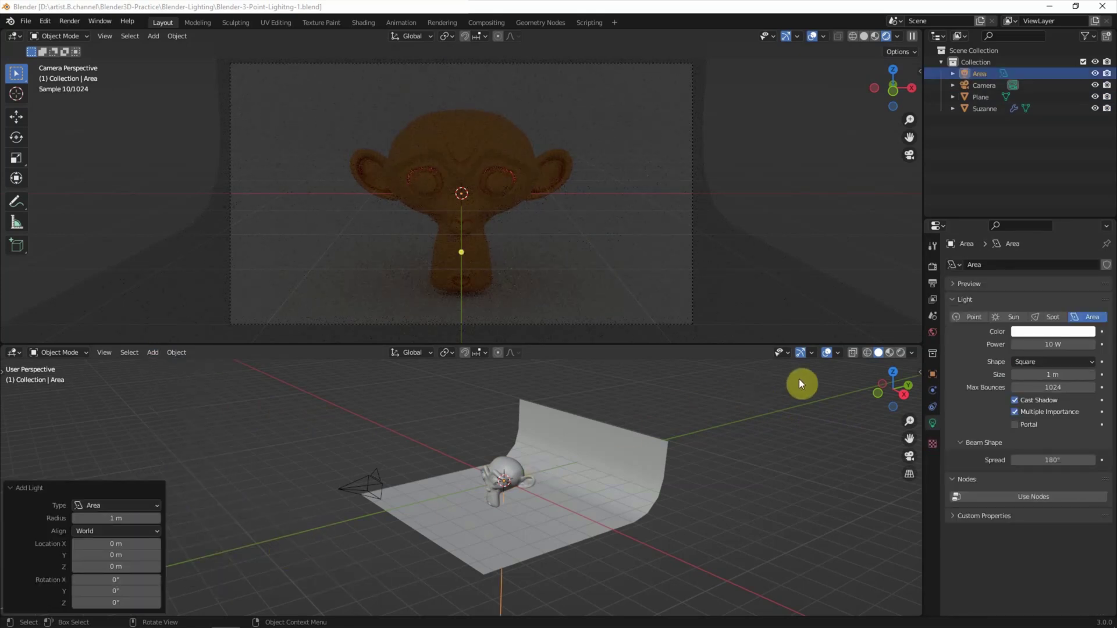
{"action": "left_click", "coordinate": [902, 400]}
{"action": "key", "text": "r"}
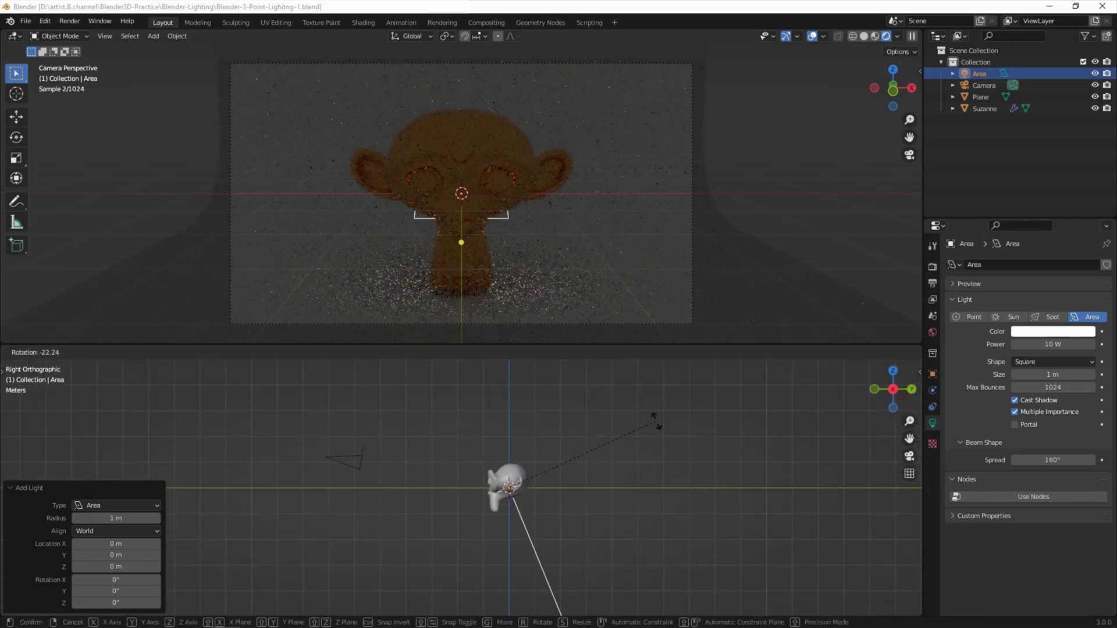
{"action": "left_click", "coordinate": [653, 416]}
{"action": "left_click", "coordinate": [139, 564]}
{"action": "type", "text": "45"}
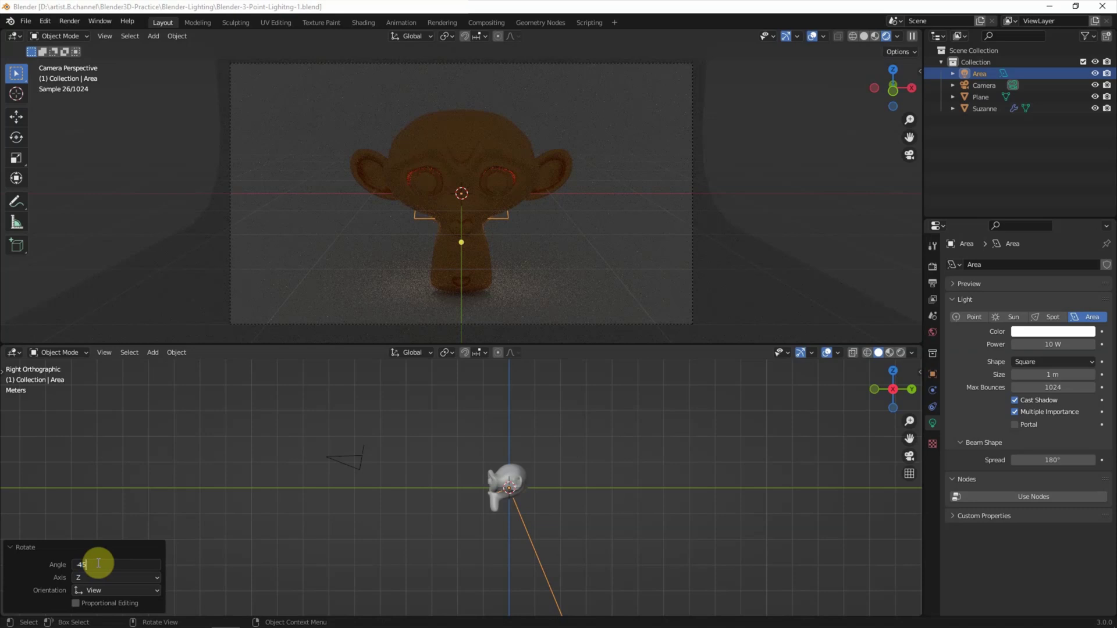
{"action": "key", "text": "Return"}
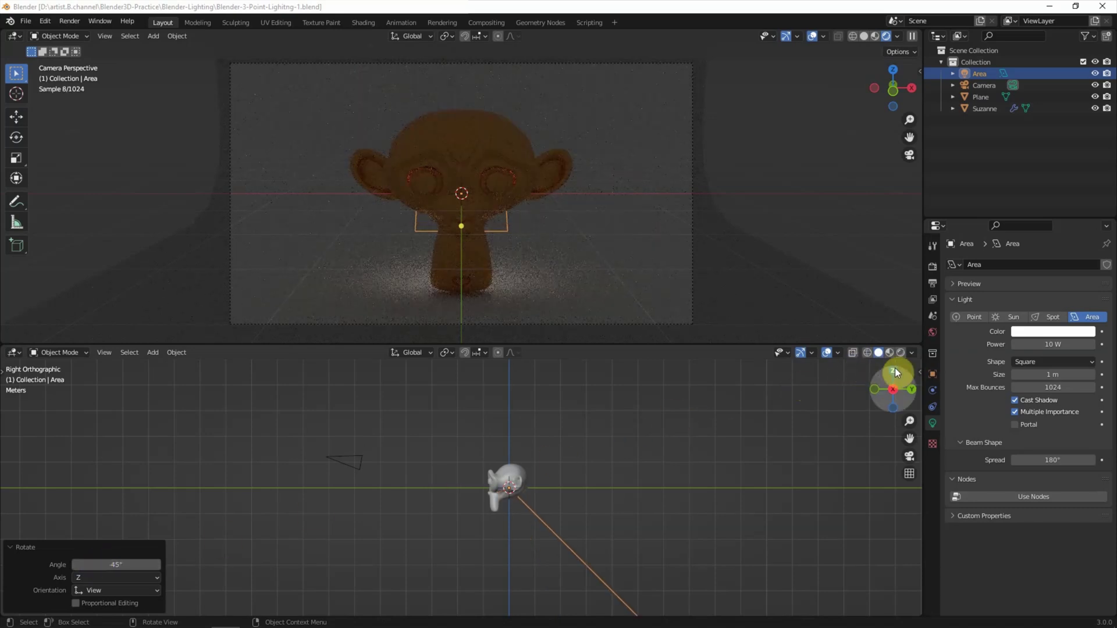
Step: Move the area light front-left of Suzanne in top view and rotate it 45° toward her
{"action": "left_click", "coordinate": [894, 371]}
{"action": "key", "text": "g"}
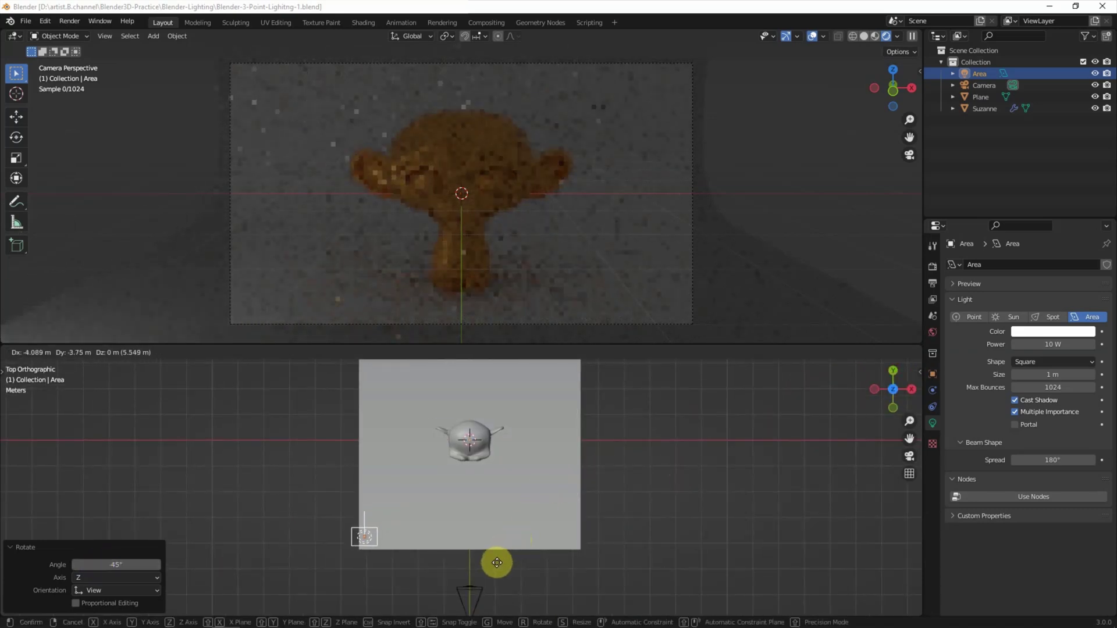
{"action": "left_click", "coordinate": [505, 568]}
{"action": "key", "text": "r"}
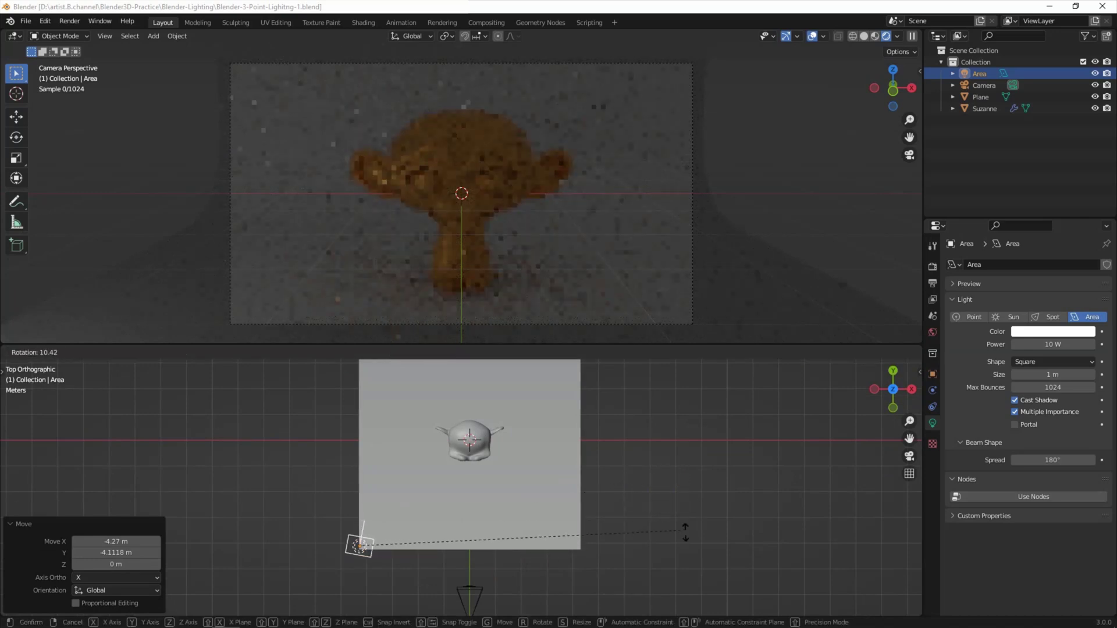
{"action": "left_click", "coordinate": [302, 549]}
{"action": "left_click", "coordinate": [127, 565]}
{"action": "type", "text": "45"}
{"action": "key", "text": "Return"}
Step: Raise the area light along Z to about 5.5 m height
{"action": "left_click", "coordinate": [911, 391]}
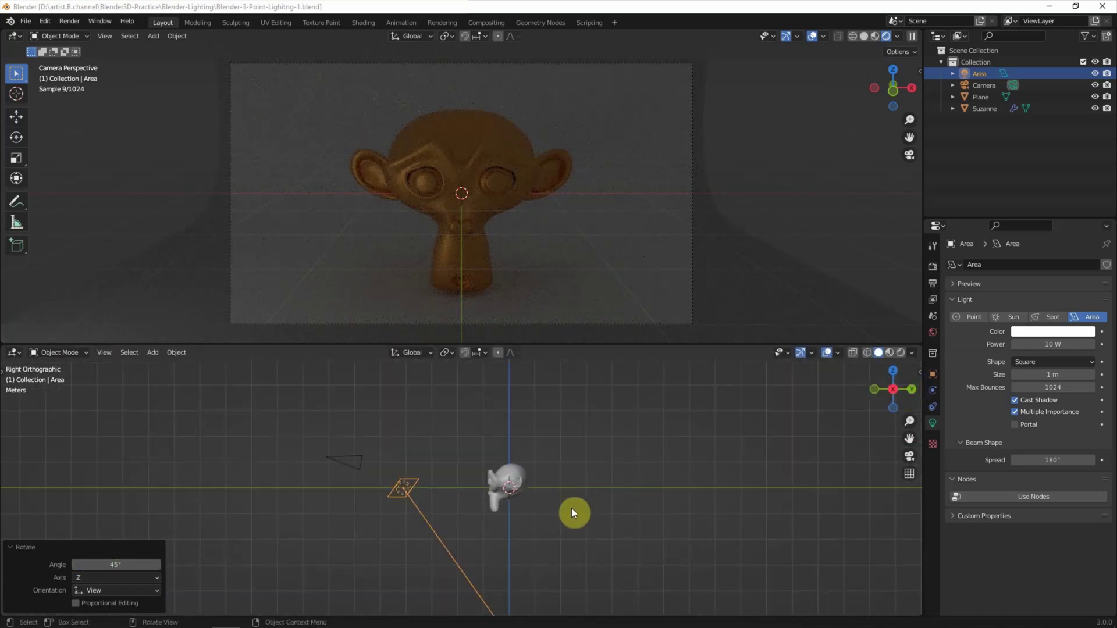
{"action": "key", "text": "g"}
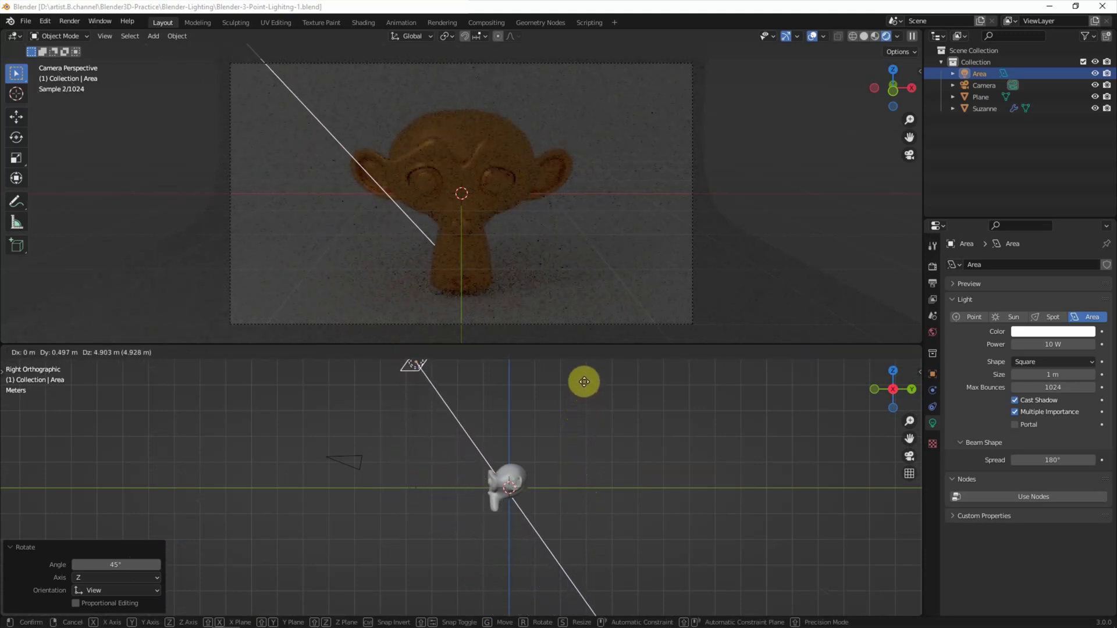
{"action": "key", "text": "z"}
{"action": "left_click", "coordinate": [574, 368]}
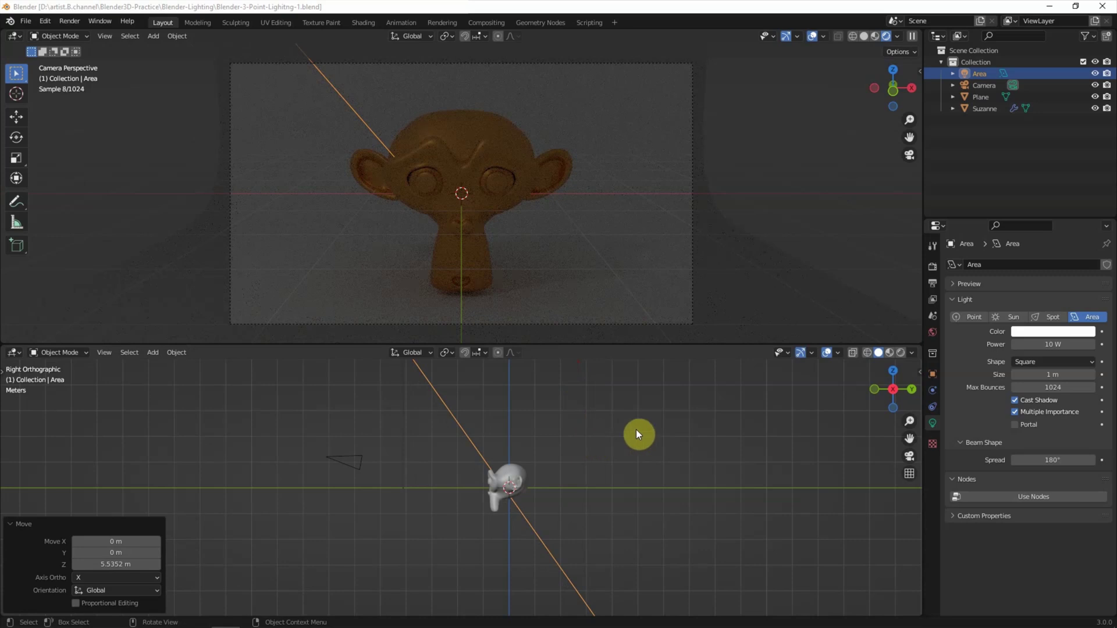
{"action": "left_click", "coordinate": [1043, 376]}
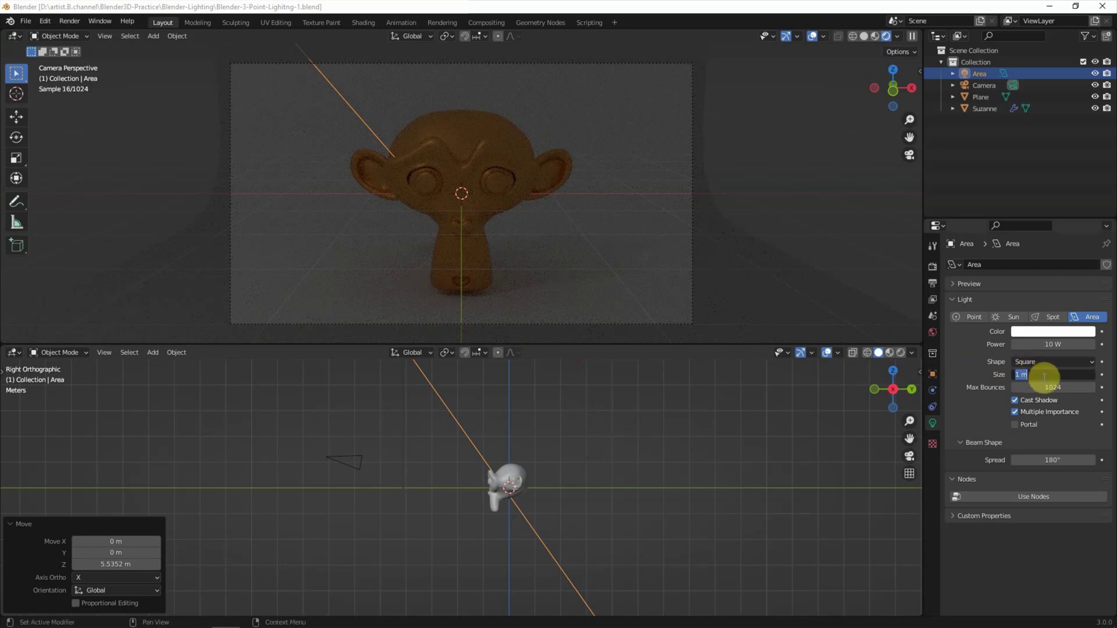
Step: Set the area light's Size to 3 m and Power to 1000 W
{"action": "type", "text": "3"}
{"action": "key", "text": "Return"}
{"action": "left_click", "coordinate": [1056, 346]}
{"action": "type", "text": "1"}
{"action": "key", "text": "Return"}
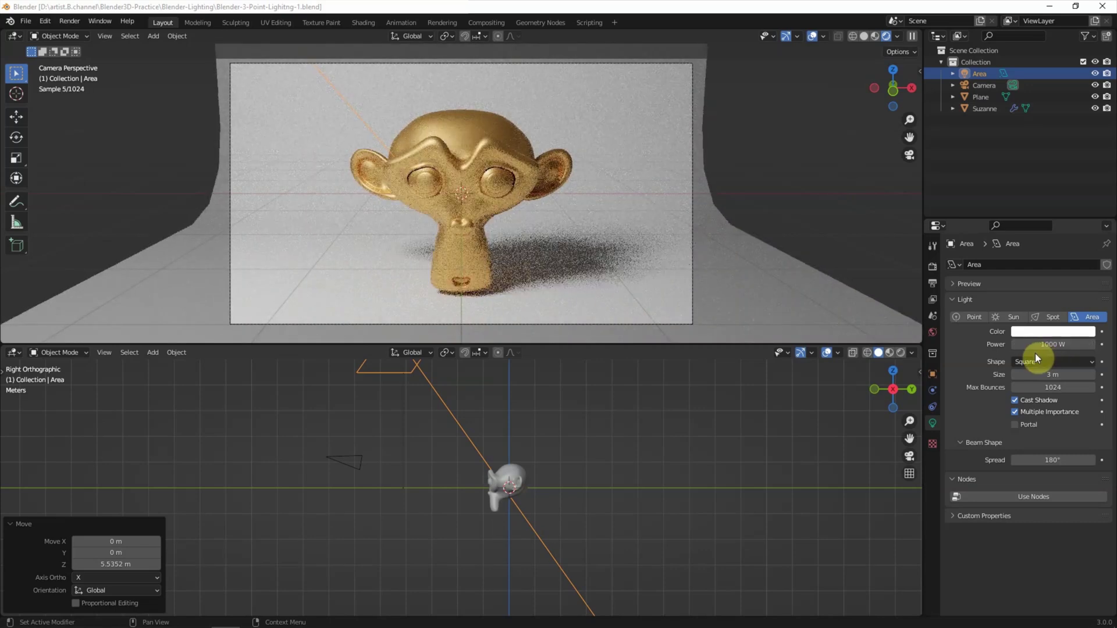
Step: Rename the light to 'Area - Key Light' in the Outliner
{"action": "double_click", "coordinate": [993, 73]}
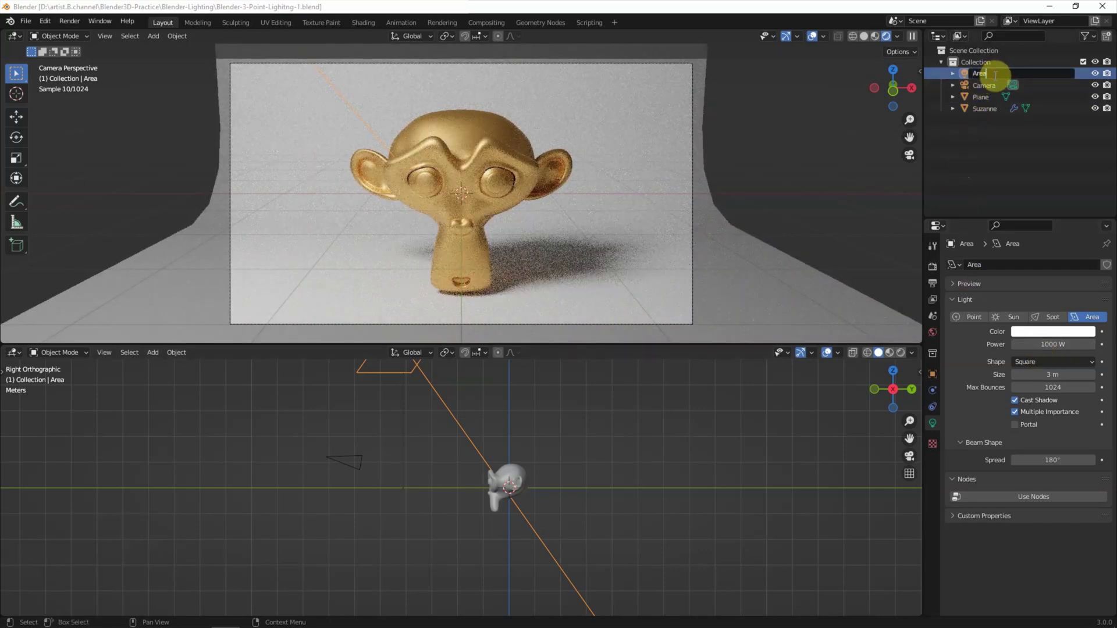
{"action": "type", "text": " - Key "}
{"action": "type", "text": "Light"}
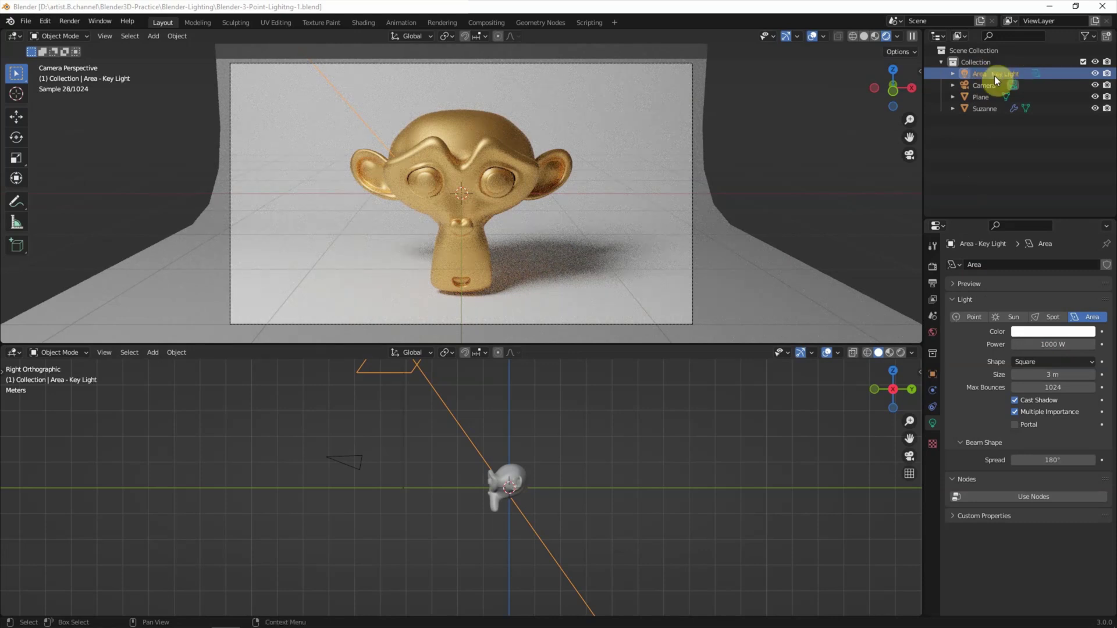
{"action": "key", "text": "Return"}
{"action": "left_click", "coordinate": [892, 373]}
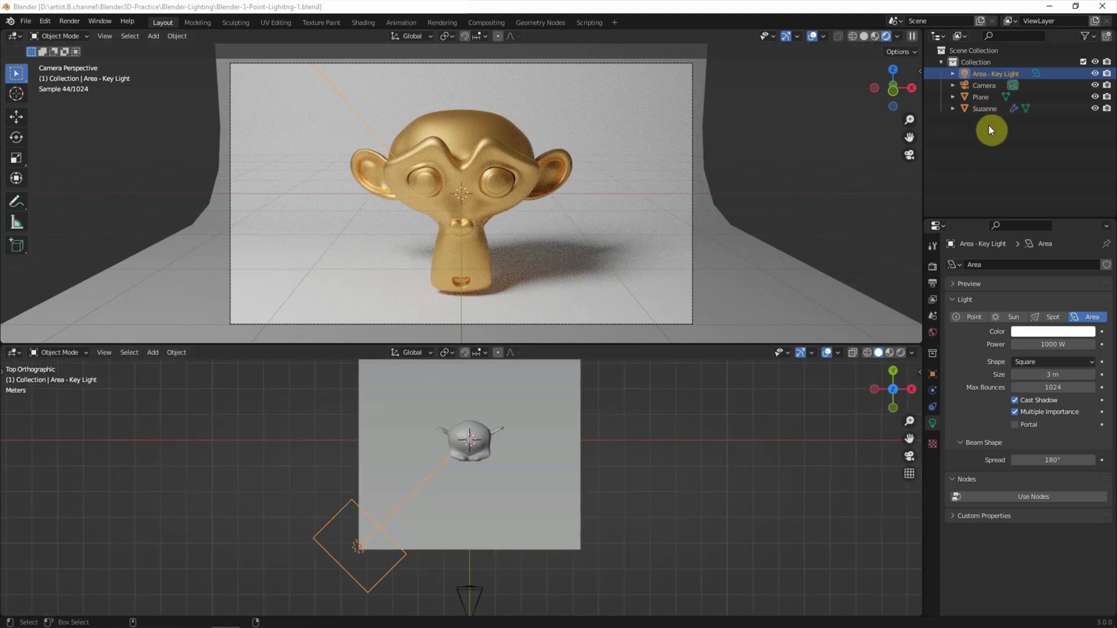
Step: Duplicate the key light and rename the copy 'Area - Fill Light'
{"action": "key", "text": "ctrl+c"}
{"action": "key", "text": "ctrl+v"}
{"action": "left_click", "coordinate": [998, 85]}
{"action": "double_click", "coordinate": [1039, 86]}
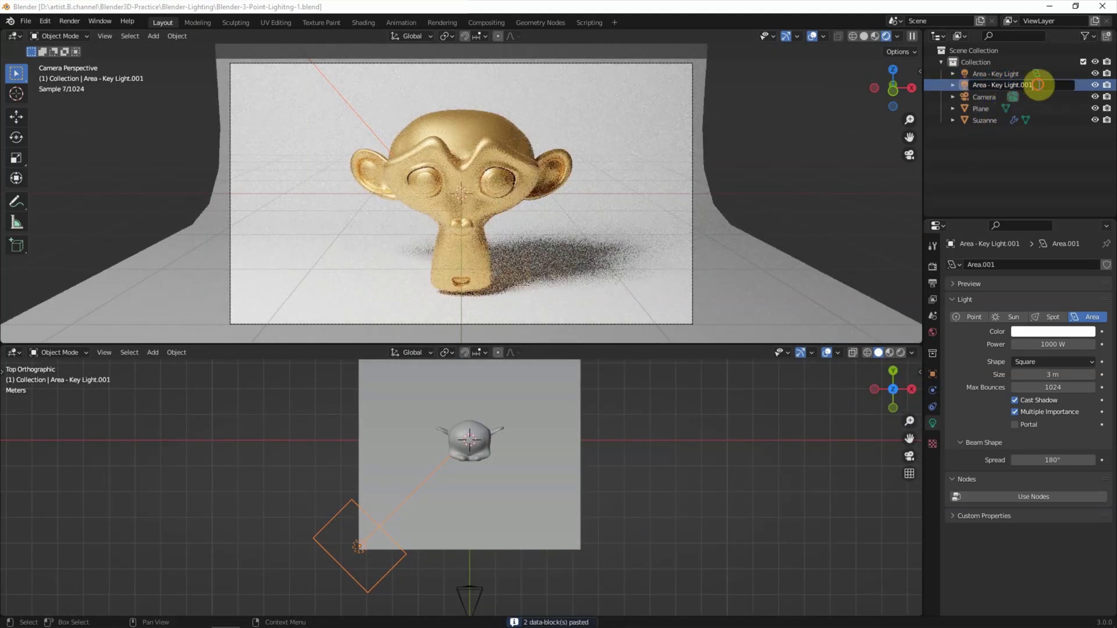
{"action": "key", "text": "Left"}
{"action": "key", "text": "Left"}
{"action": "key", "text": "Left"}
{"action": "key", "text": "BackSpace"}
{"action": "key", "text": "BackSpace"}
{"action": "key", "text": "BackSpace"}
{"action": "type", "text": "F"}
{"action": "key", "text": "Return"}
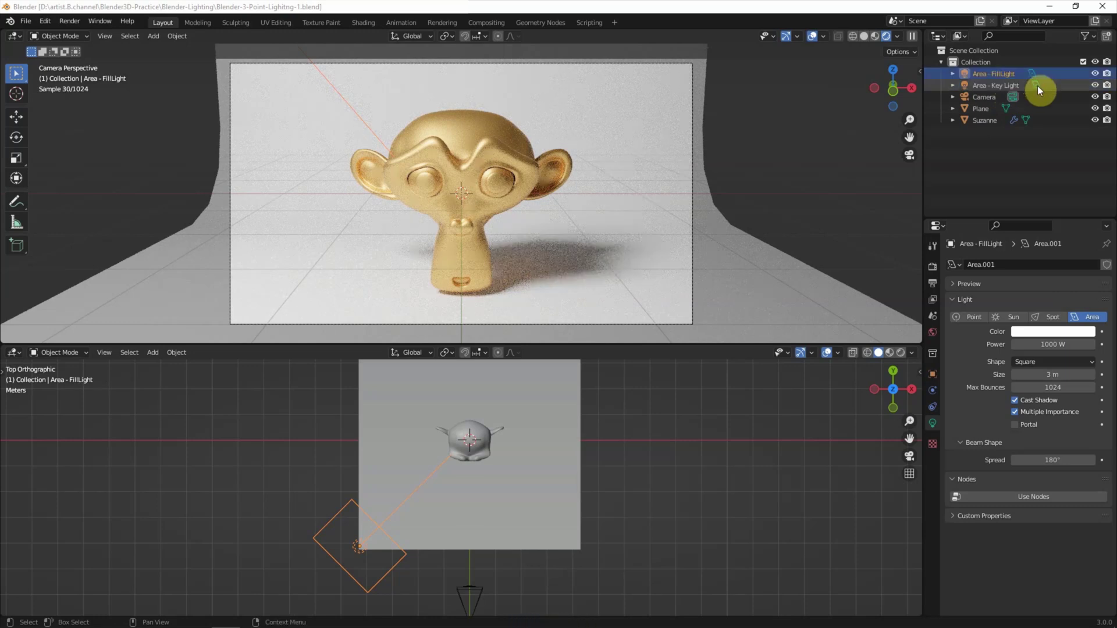
{"action": "double_click", "coordinate": [1000, 74]}
{"action": "left_click", "coordinate": [1000, 75]}
{"action": "key", "text": "Return"}
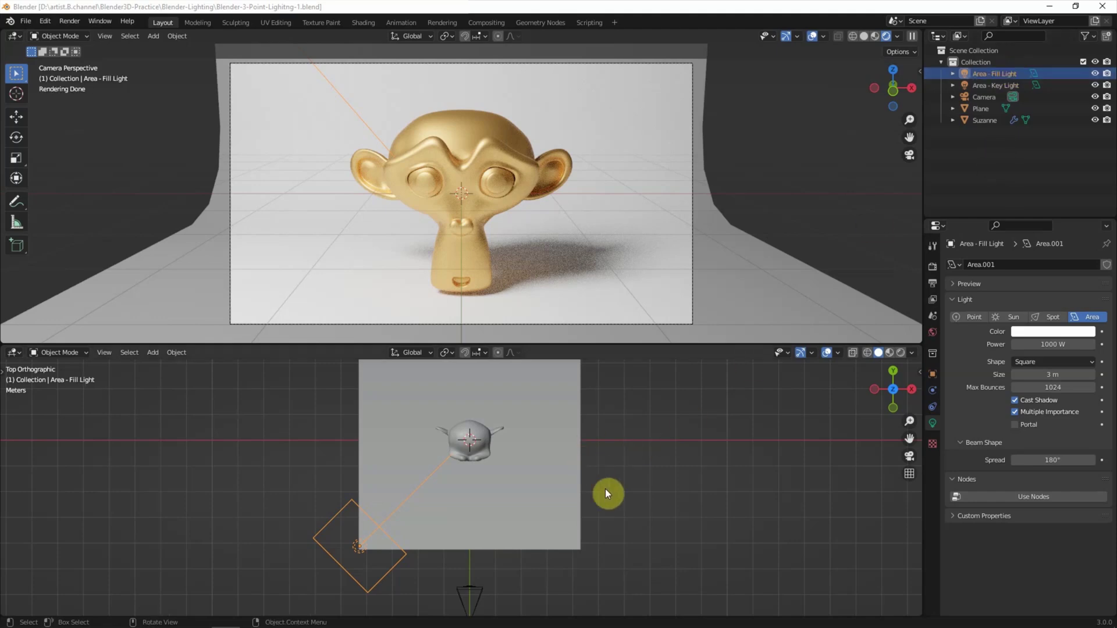
Step: Place the fill light at Suzanne's front-right, rotated -90° toward her, with 800 W power
{"action": "key", "text": "g"}
{"action": "left_click", "coordinate": [838, 497]}
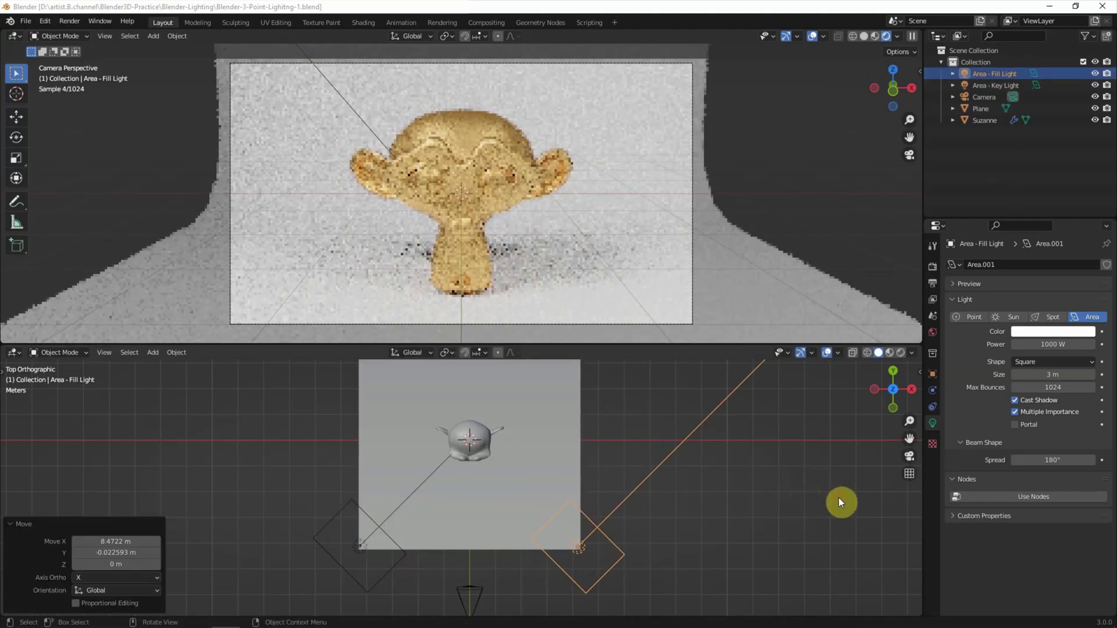
{"action": "key", "text": "r"}
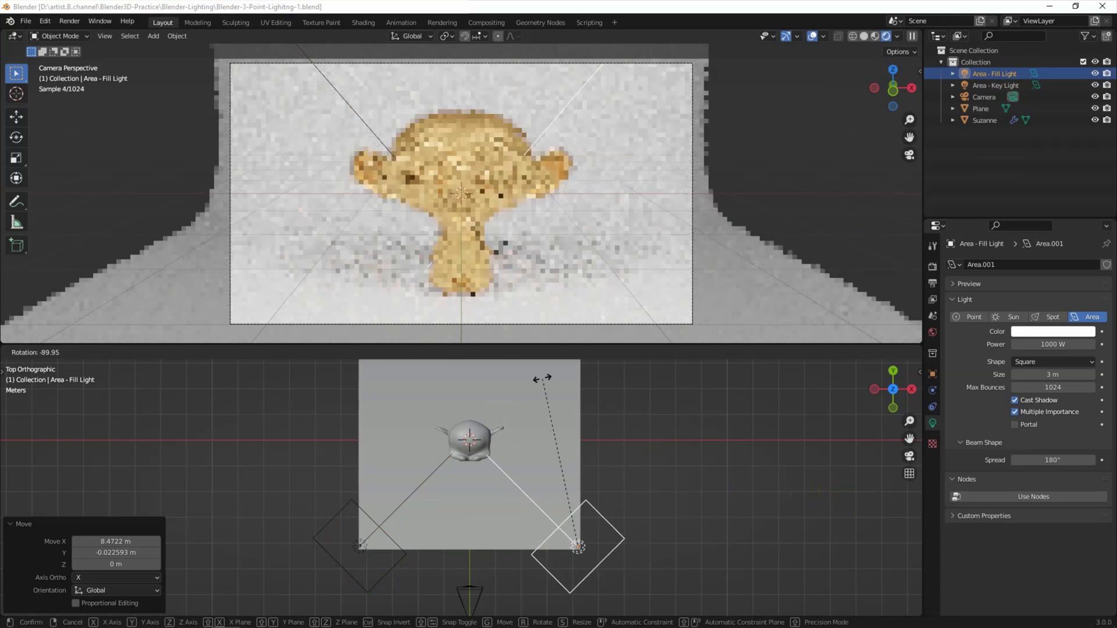
{"action": "left_click", "coordinate": [540, 378]}
{"action": "left_click", "coordinate": [1028, 344]}
{"action": "left_click", "coordinate": [1029, 344]}
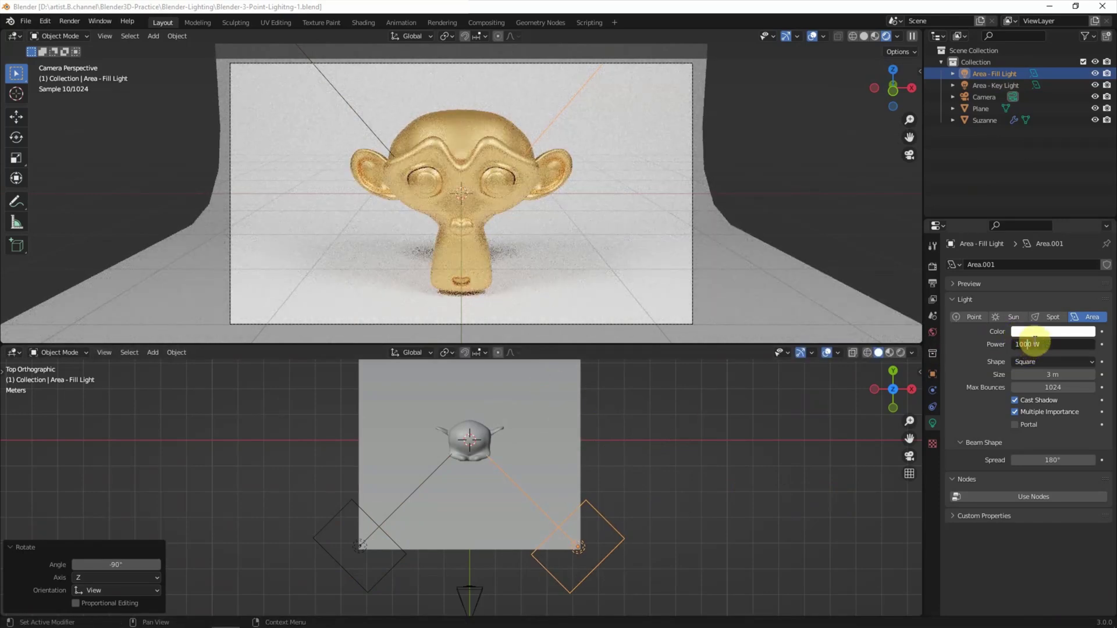
{"action": "type", "text": "8"}
{"action": "key", "text": "Return"}
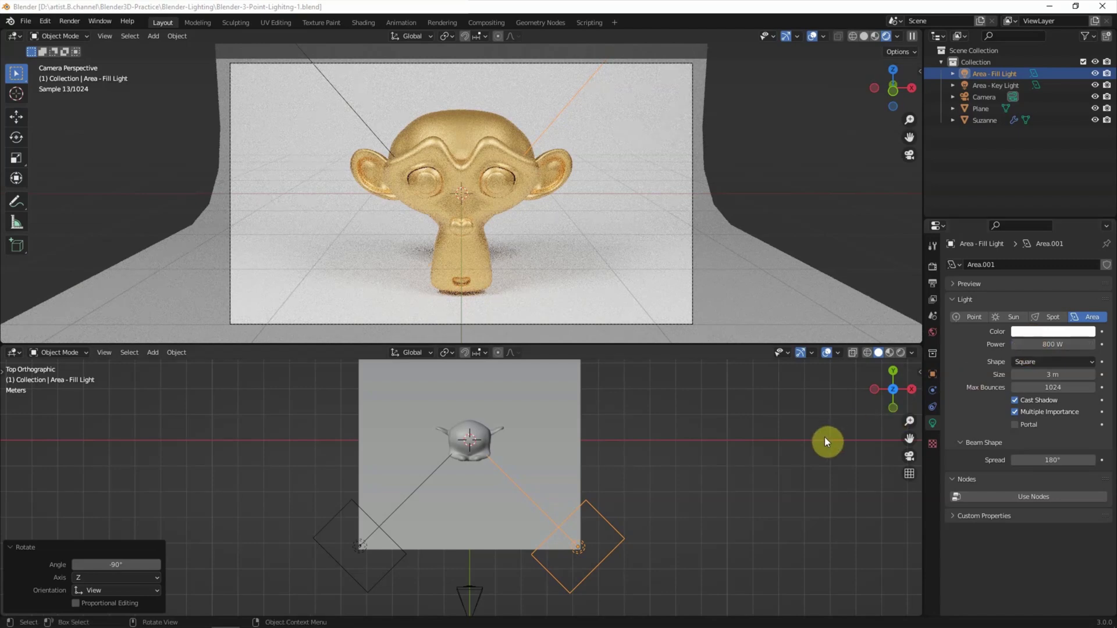
{"action": "left_click", "coordinate": [980, 74]}
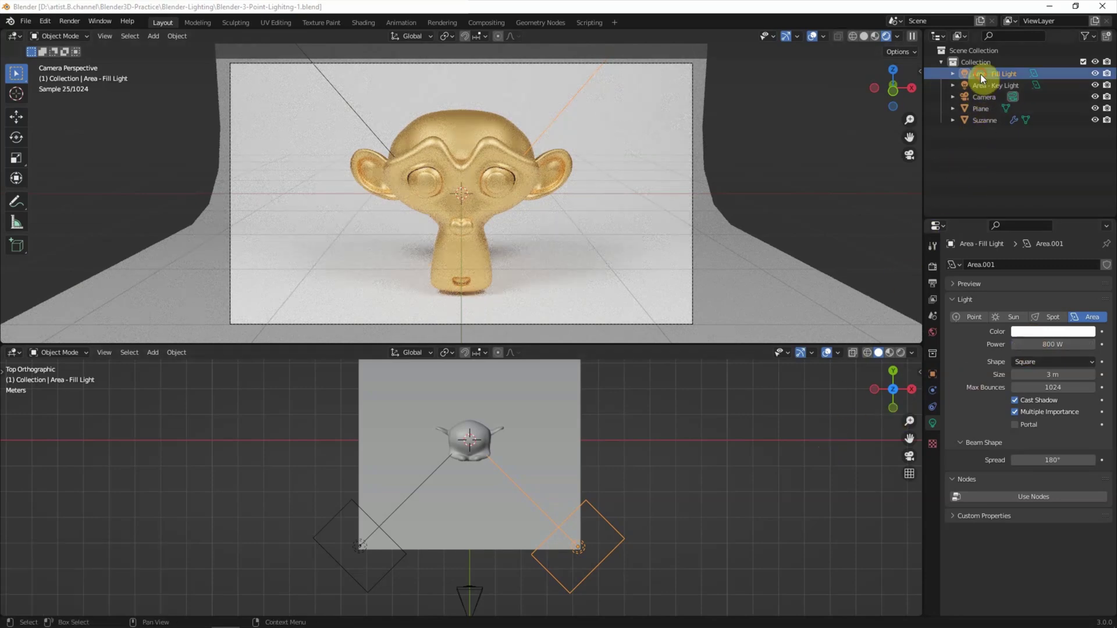
Step: Duplicate the fill light and rename the copy 'Area - Back Light'
{"action": "key", "text": "ctrl+c"}
{"action": "key", "text": "ctrl+v"}
{"action": "double_click", "coordinate": [1039, 85]}
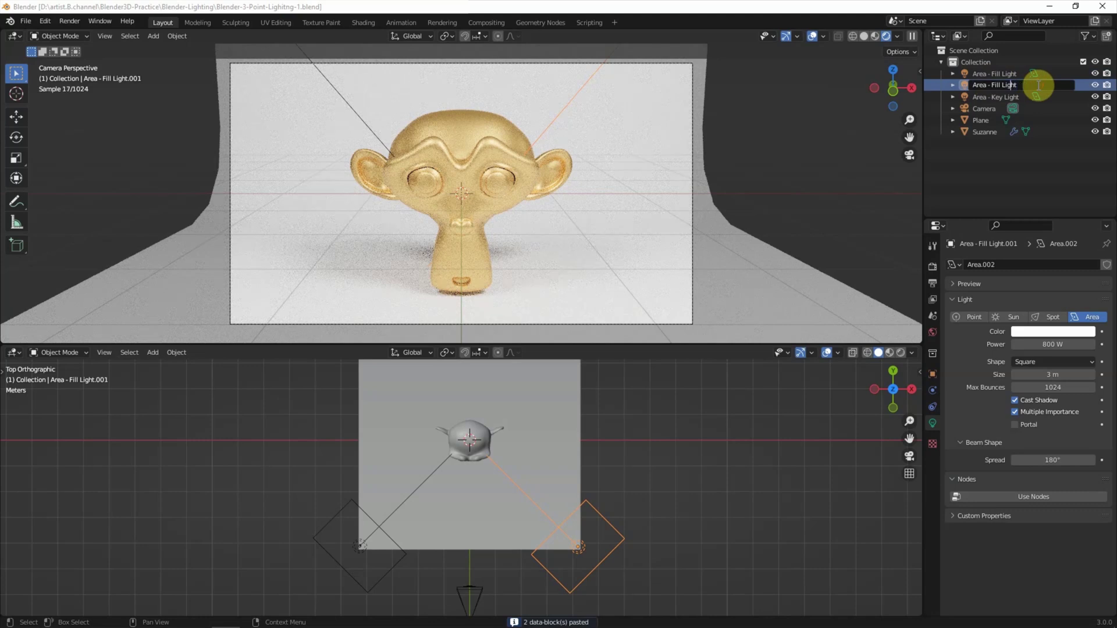
{"action": "key", "text": "Left"}
{"action": "key", "text": "Left"}
{"action": "key", "text": "Left"}
{"action": "key", "text": "BackSpace"}
{"action": "key", "text": "BackSpace"}
{"action": "key", "text": "BackSpace"}
{"action": "key", "text": "BackSpace"}
{"action": "type", "text": "Ba"}
{"action": "type", "text": "ck"}
{"action": "key", "text": "Return"}
Step: Place the back light behind Suzanne on the left, rotated 180° to face her, at 200 W
{"action": "scroll", "coordinate": [700, 494], "scroll_direction": "down", "scroll_amount": 1}
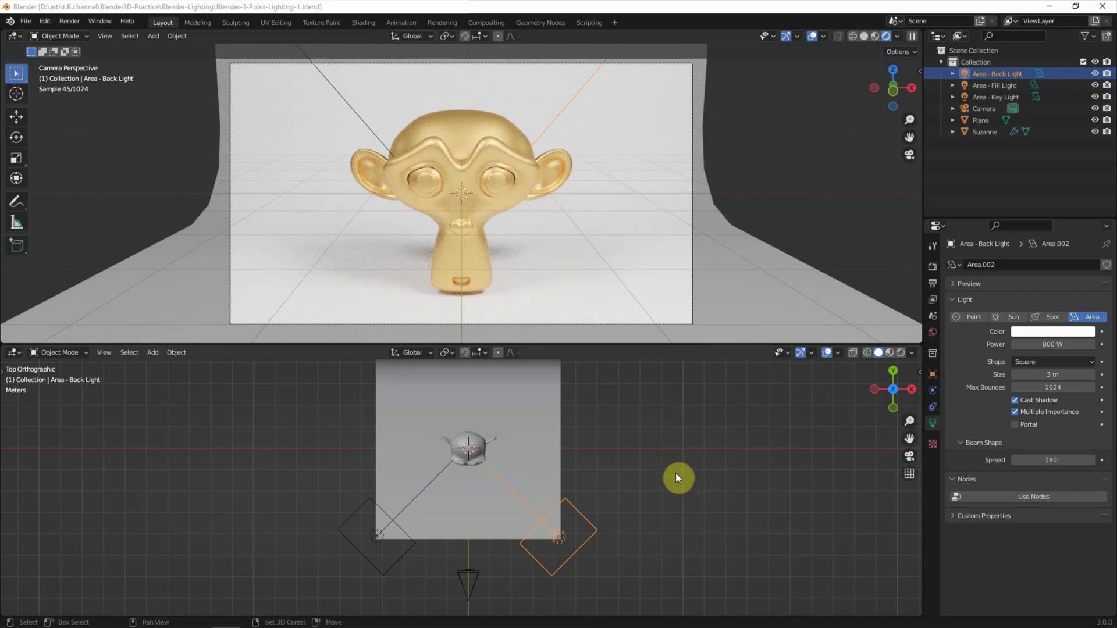
{"action": "middle_click_drag", "start_coordinate": [675, 473], "coordinate": [682, 493], "text": "shift"}
{"action": "key", "text": "g"}
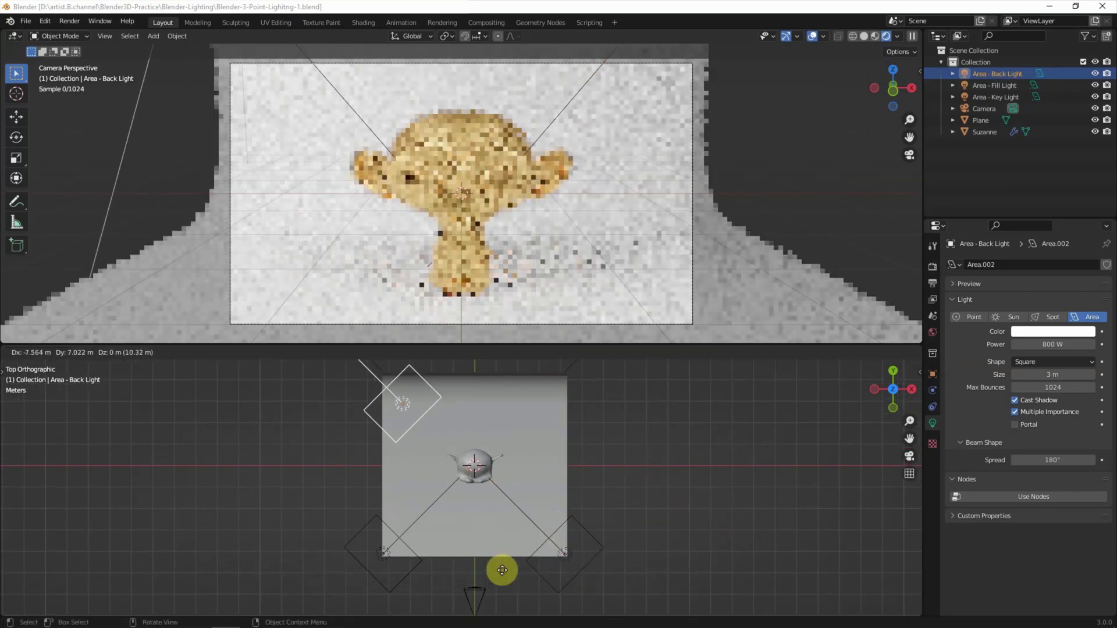
{"action": "left_click", "coordinate": [486, 554]}
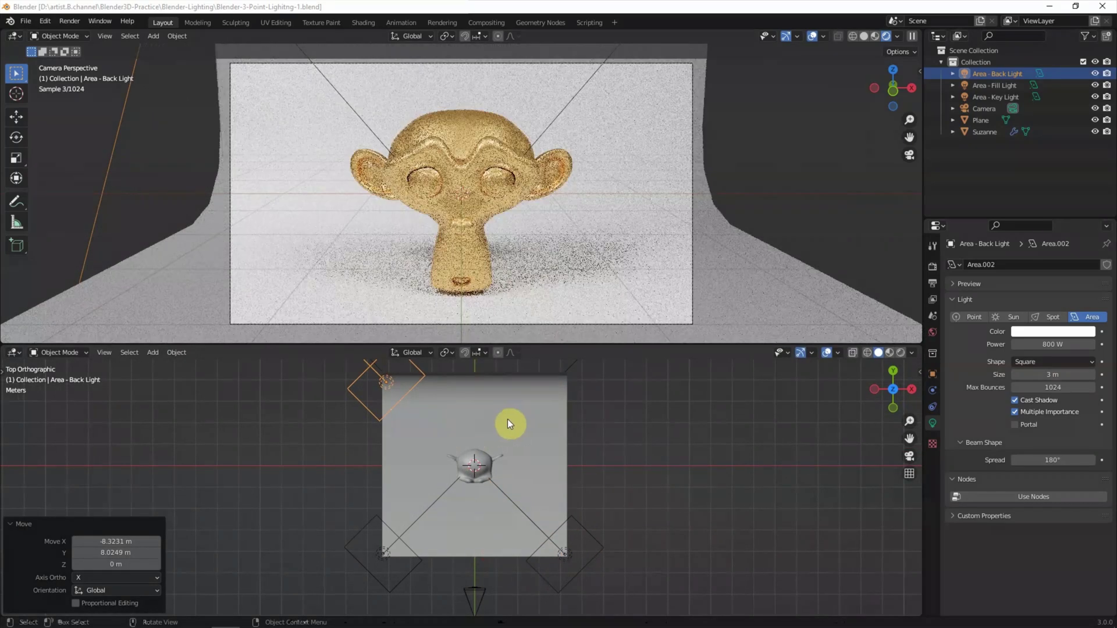
{"action": "key", "text": "r"}
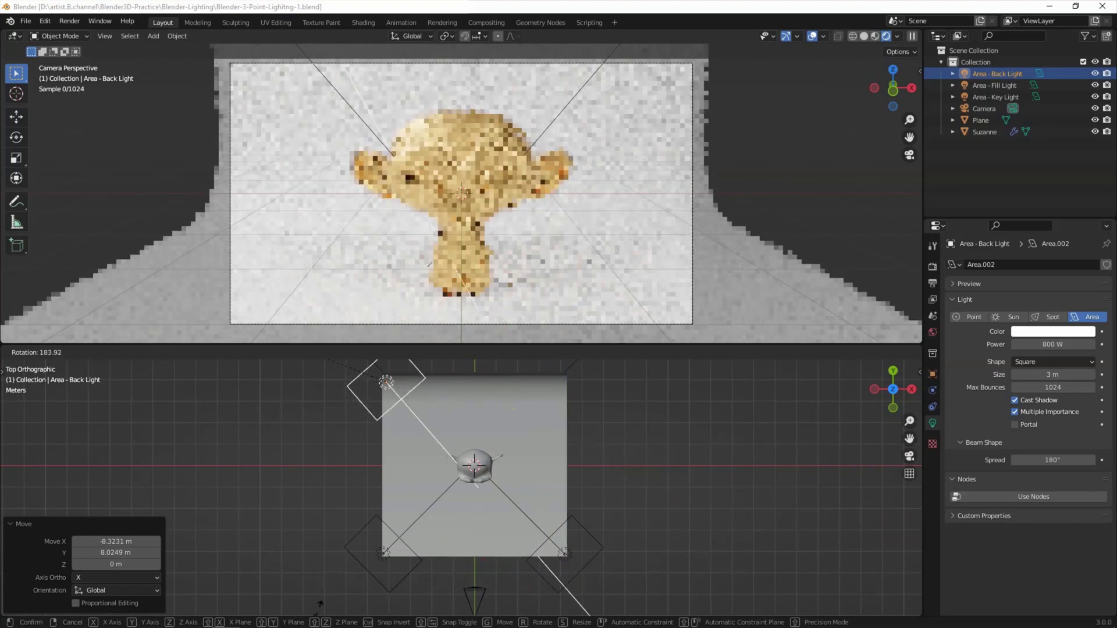
{"action": "left_click", "coordinate": [318, 608]}
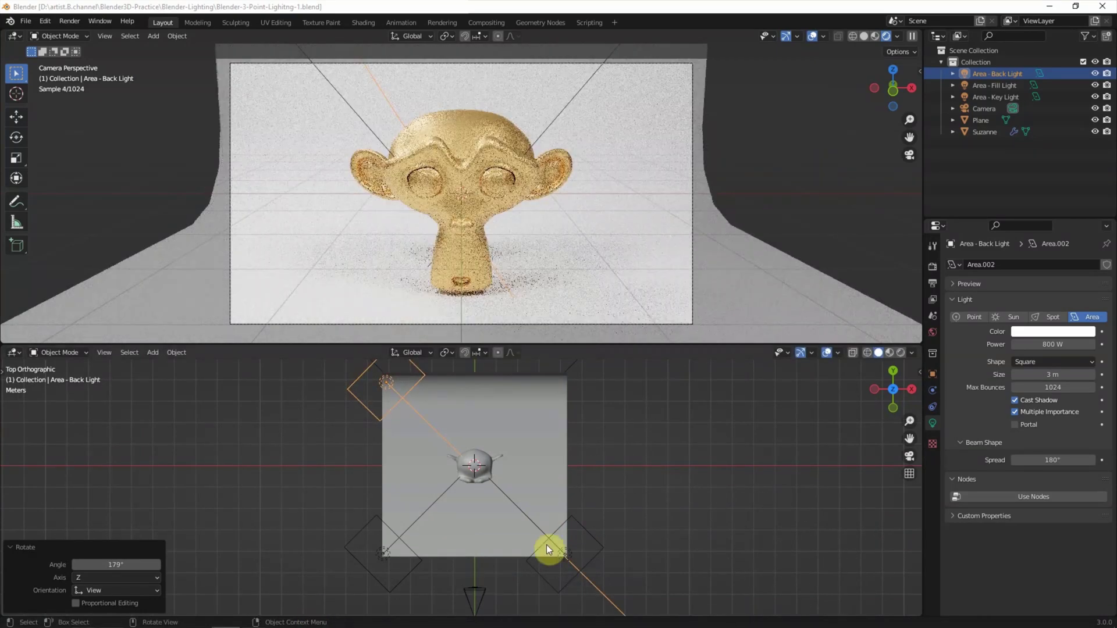
{"action": "left_click", "coordinate": [1019, 344]}
{"action": "type", "text": "800 W"}
{"action": "key", "text": "Return"}
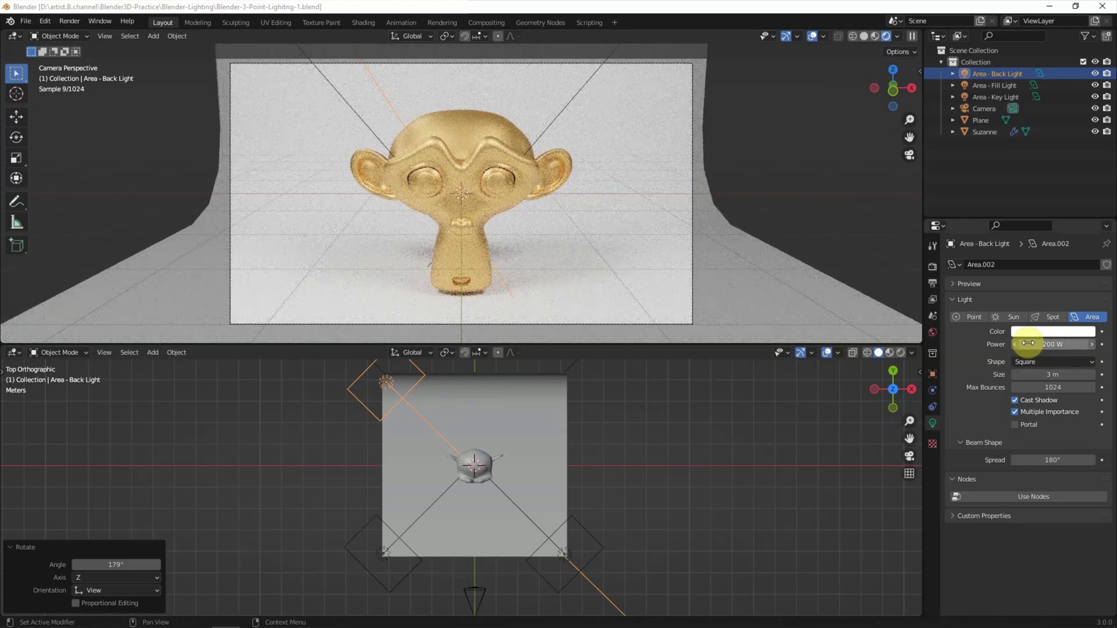
{"action": "left_click", "coordinate": [787, 439]}
Step: Orbit the lower view to see the three-light rig, then hide all overlays in the camera view
{"action": "mouse_move", "coordinate": [740, 465]}
{"action": "middle_mouse_down", "text": "shift"}
{"action": "mouse_move", "coordinate": [741, 497]}
{"action": "mouse_move", "coordinate": [700, 434]}
{"action": "mouse_move", "coordinate": [693, 452]}
{"action": "mouse_move", "coordinate": [713, 483]}
{"action": "middle_mouse_up", "text": "shift"}
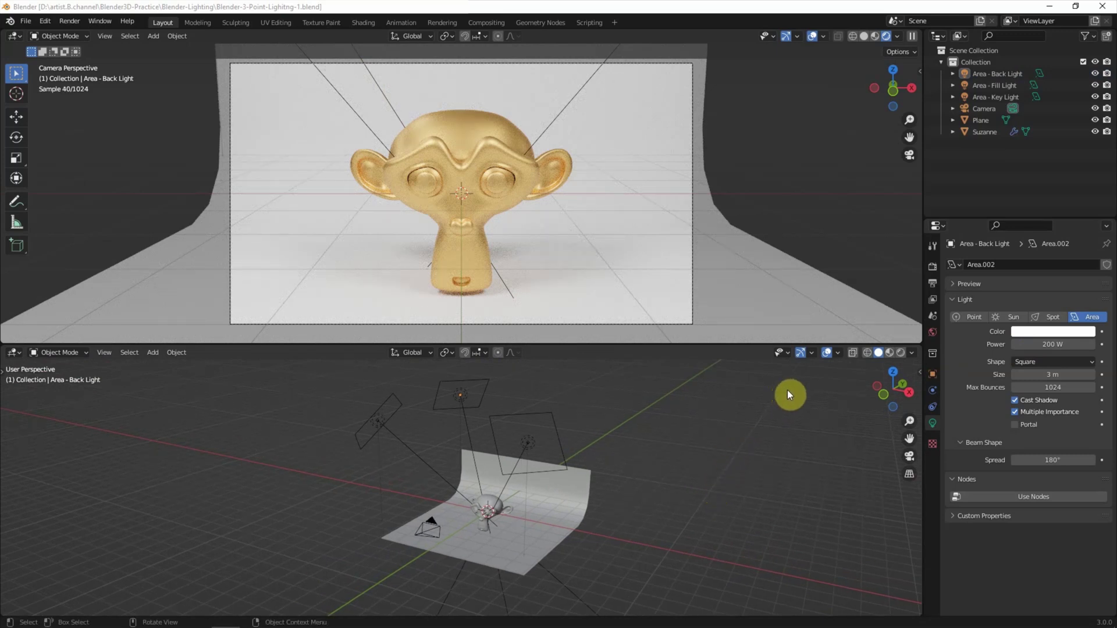
{"action": "left_click", "coordinate": [837, 356]}
{"action": "left_click", "coordinate": [843, 150]}
{"action": "left_click", "coordinate": [812, 36]}
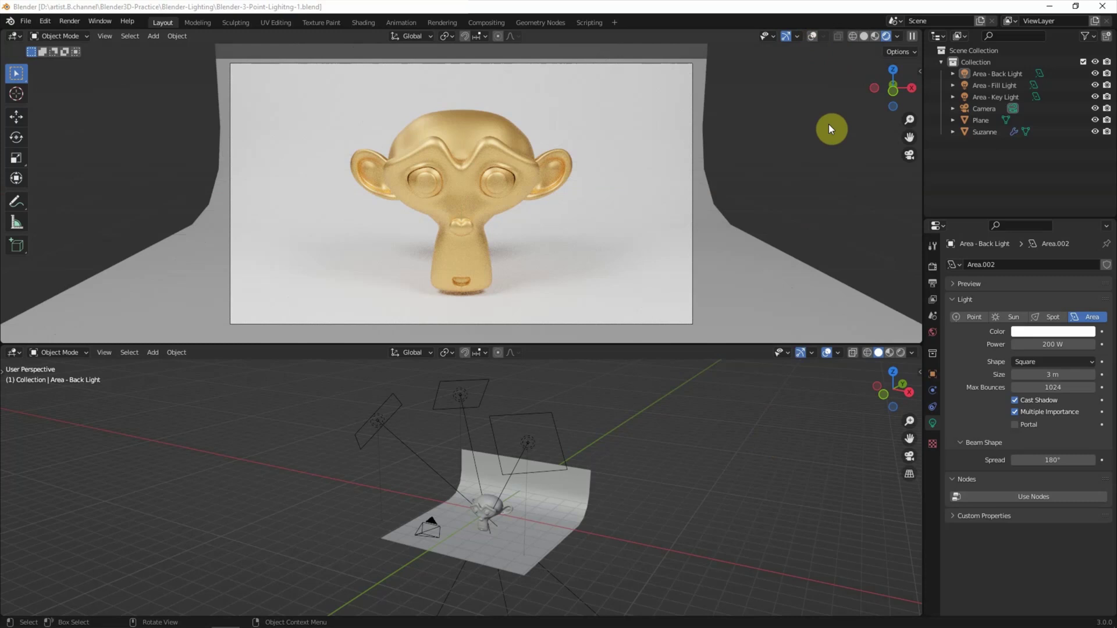
{"action": "key", "text": "ctrl"}
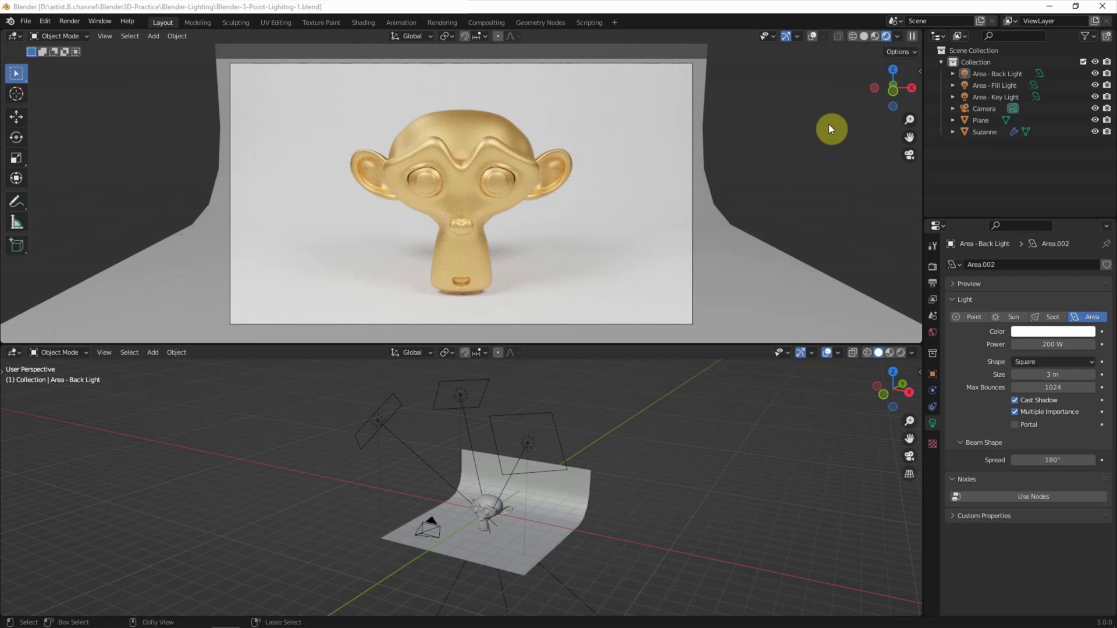